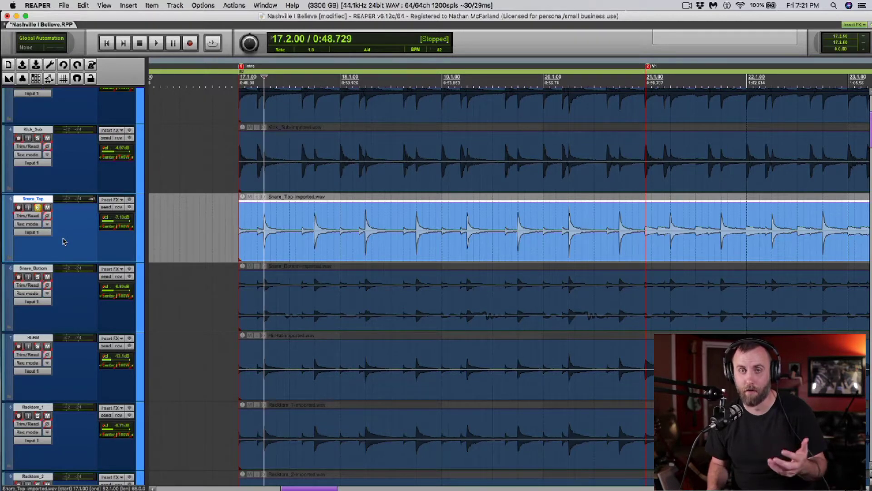
# Step: Duplicate the Snare_Top track as 'Snare Top Sample', keeping only the copied item selected
pyautogui.rightClick(66, 230)
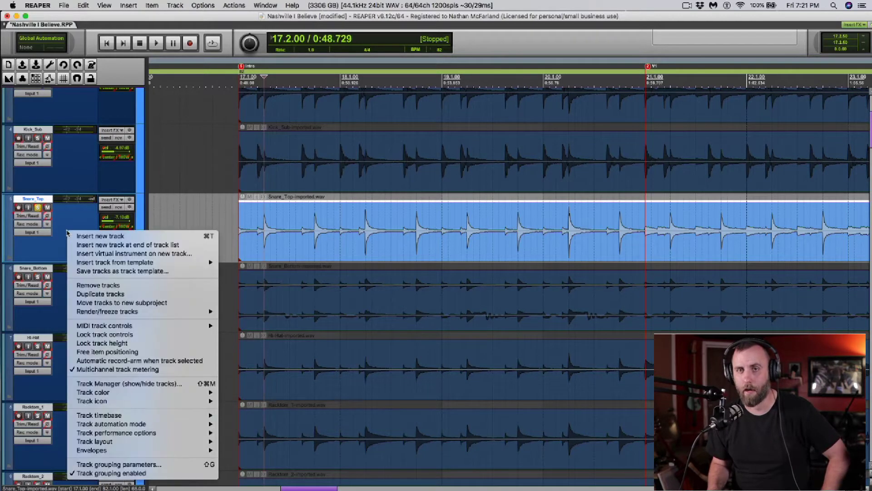
pyautogui.click(104, 294)
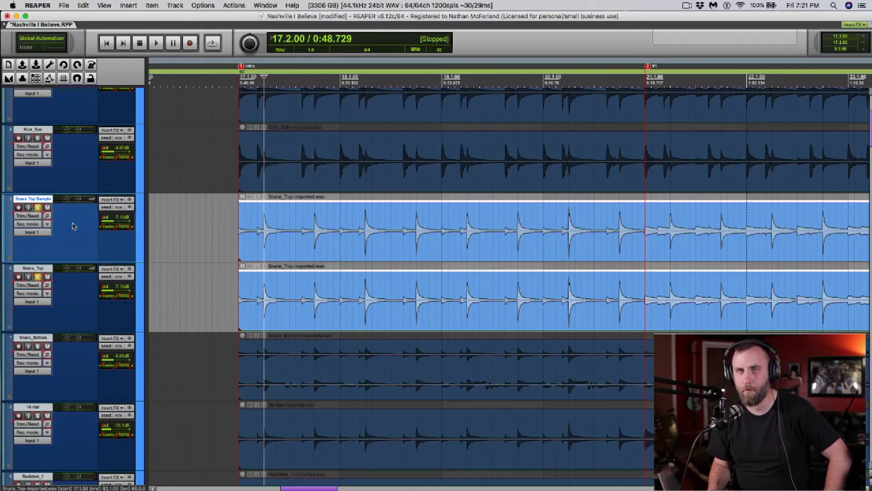
pyautogui.click(274, 237)
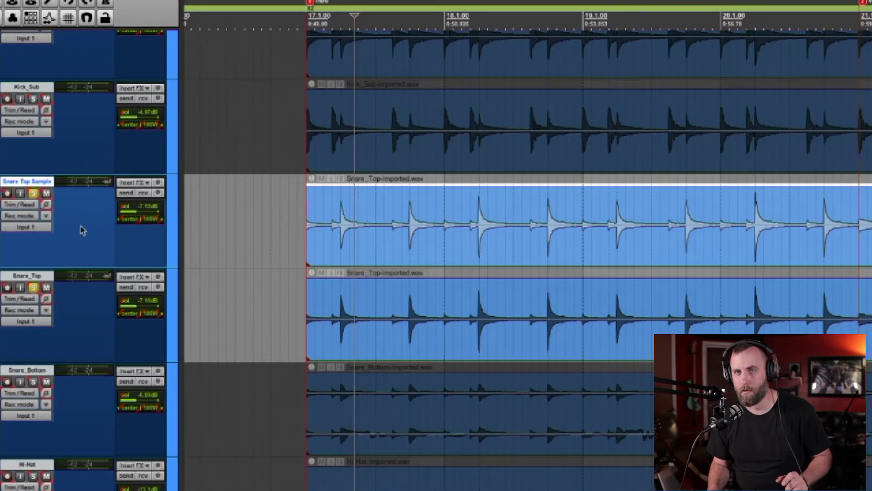
pyautogui.scroll(-8, 383, 238)
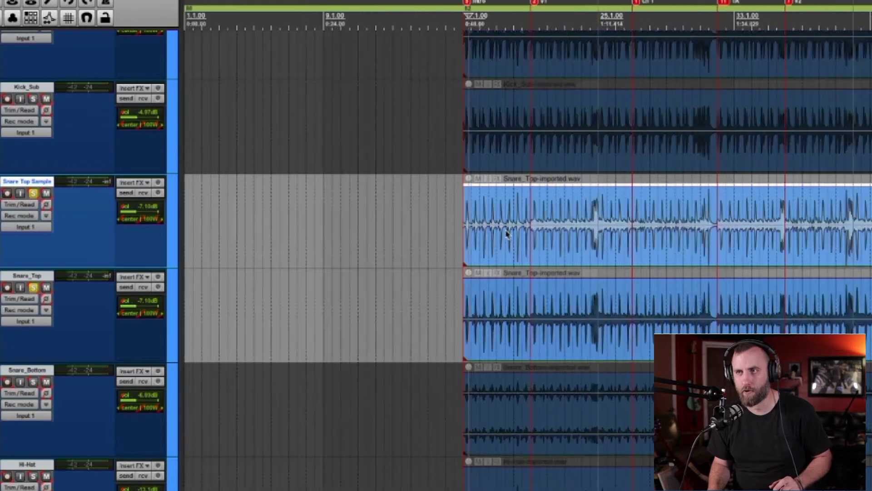
pyautogui.scroll(-3, 502, 232)
pyautogui.scroll(2, 491, 229)
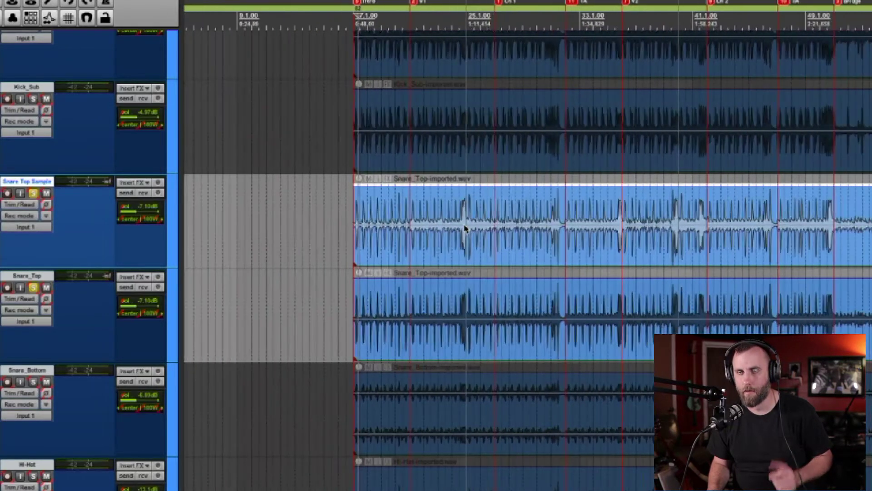
pyautogui.scroll(2, 554, 229)
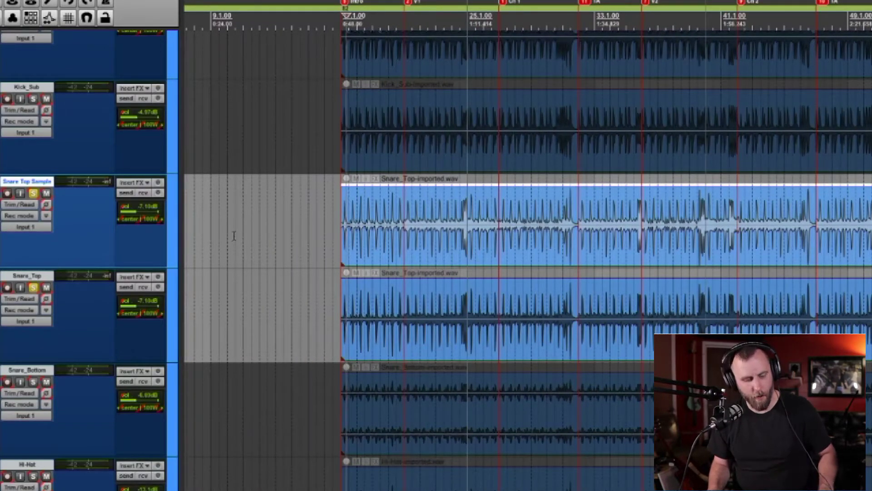
# Step: Open Dynamic split items for the copied snare item, set to split at transients
pyautogui.press('d')
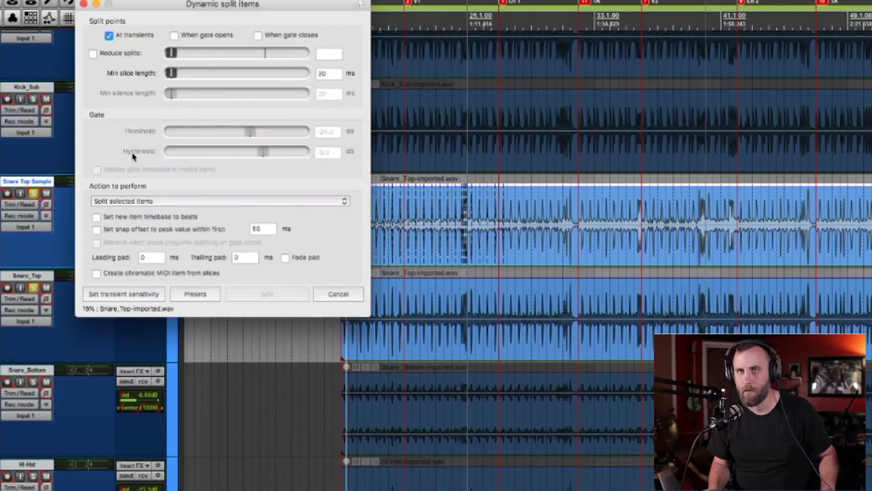
pyautogui.moveTo(144, 6); pyautogui.dragTo(333, 144)
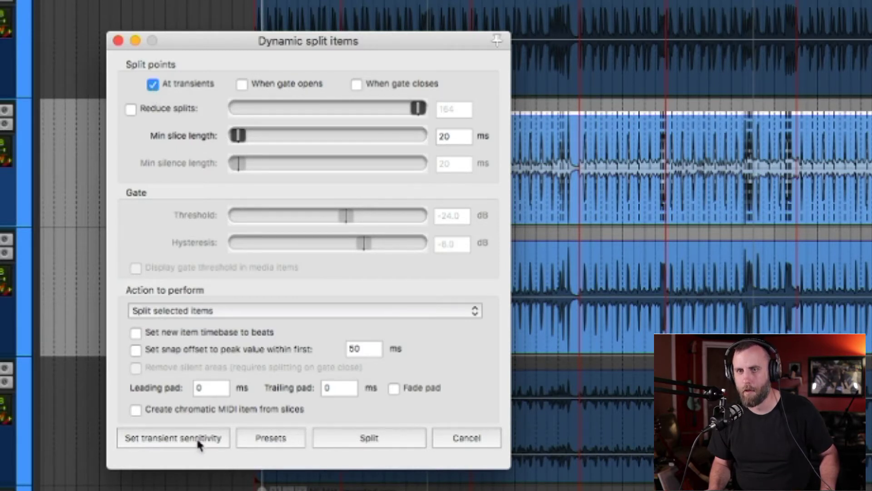
# Step: Open the transient sensitivity settings and move the Dynamic split window mostly out of view
pyautogui.click(159, 438)
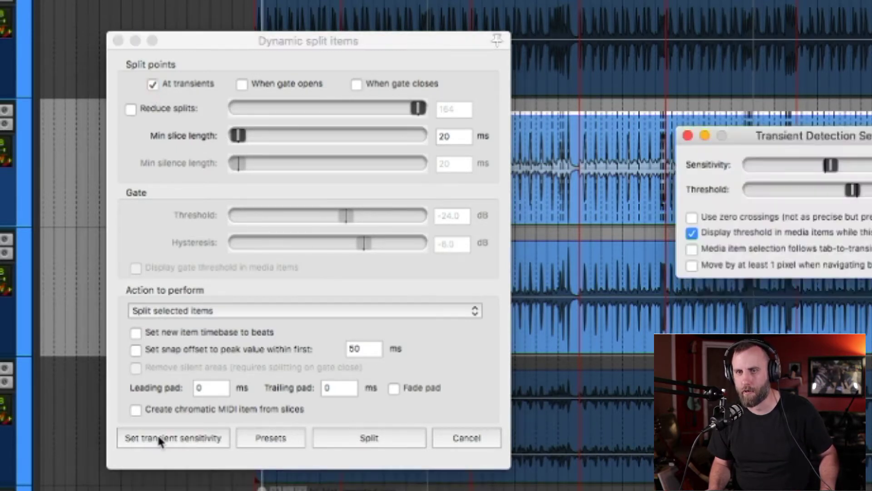
pyautogui.moveTo(465, 42); pyautogui.dragTo(213, 0)
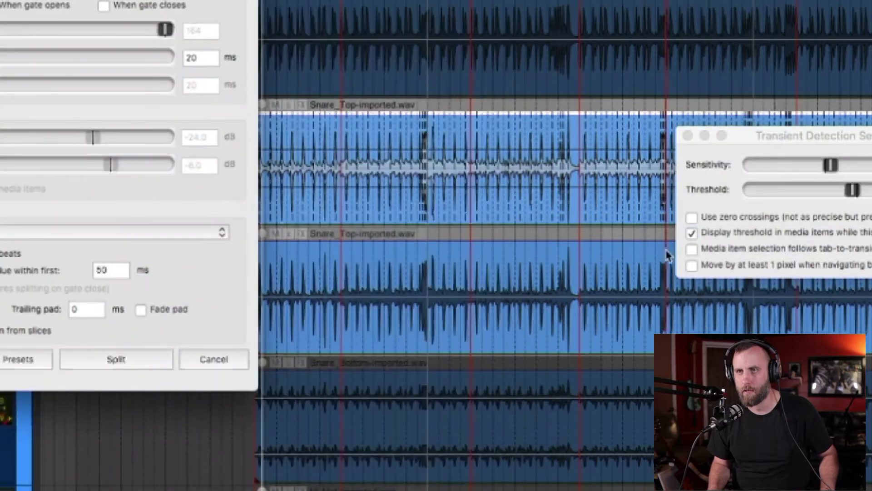
pyautogui.scroll(5, 473, 246)
pyautogui.scroll(-3, 472, 250)
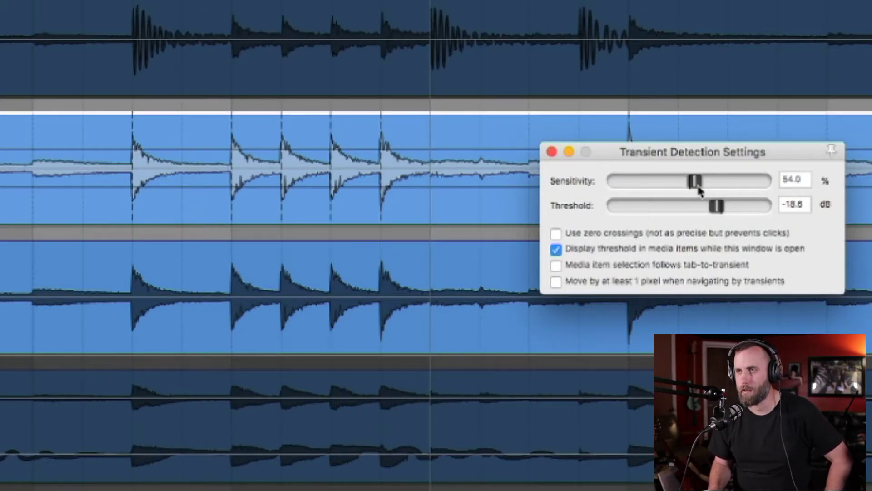
# Step: Tune the transient detection threshold, trying about -19 and -22.6 dB, so only snare hits register
pyautogui.moveTo(719, 208)
pyautogui.mouseDown()
pyautogui.moveTo(673, 210)
pyautogui.moveTo(774, 219)
pyautogui.moveTo(747, 225)
pyautogui.moveTo(726, 214)
pyautogui.mouseUp()
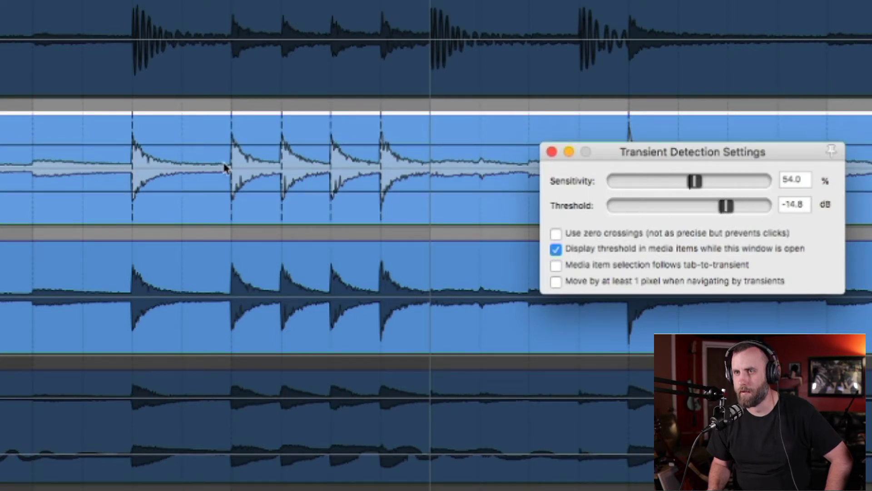
pyautogui.scroll(-2, 37, 182)
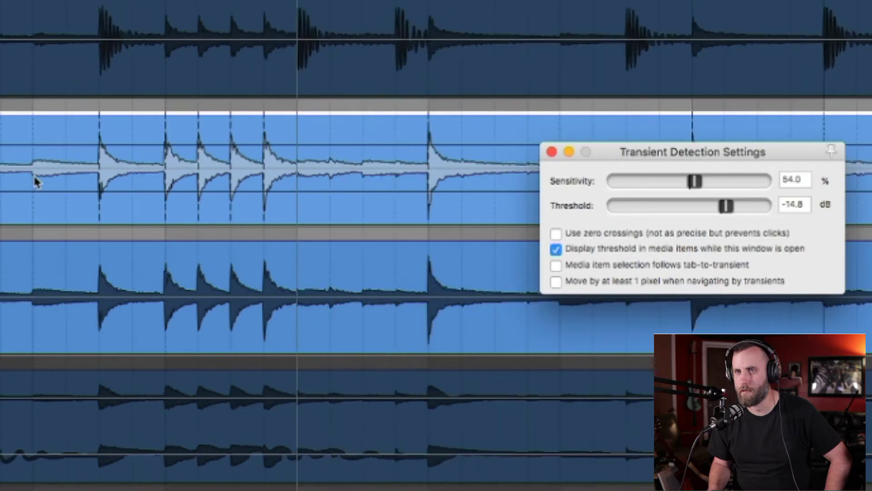
pyautogui.hscroll(-3, 35, 172)
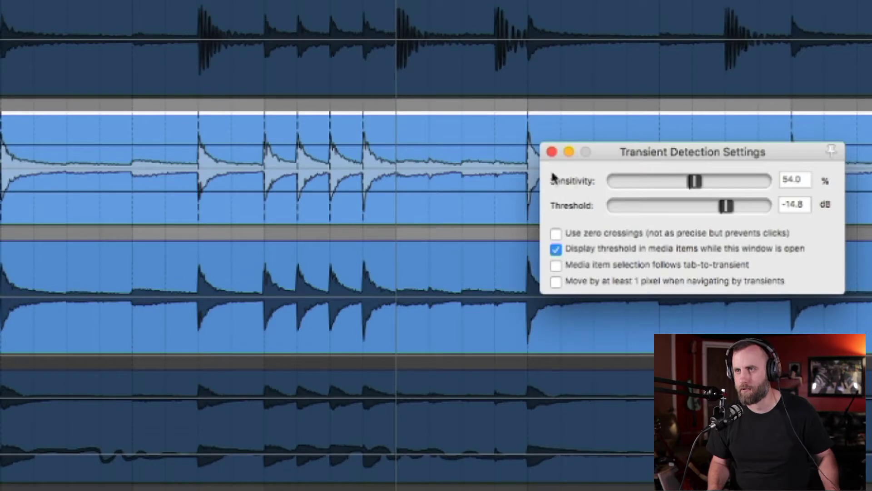
pyautogui.scroll(-3, 349, 147)
pyautogui.scroll(5, 267, 145)
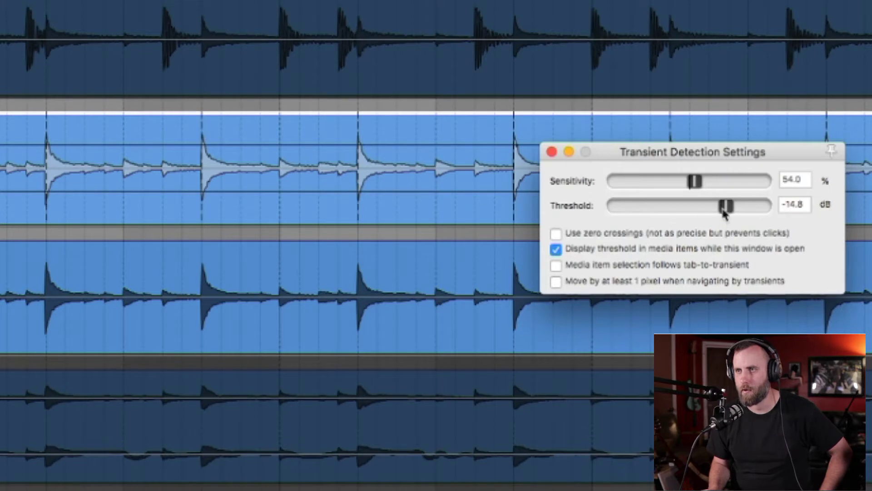
pyautogui.moveTo(723, 211); pyautogui.dragTo(673, 210)
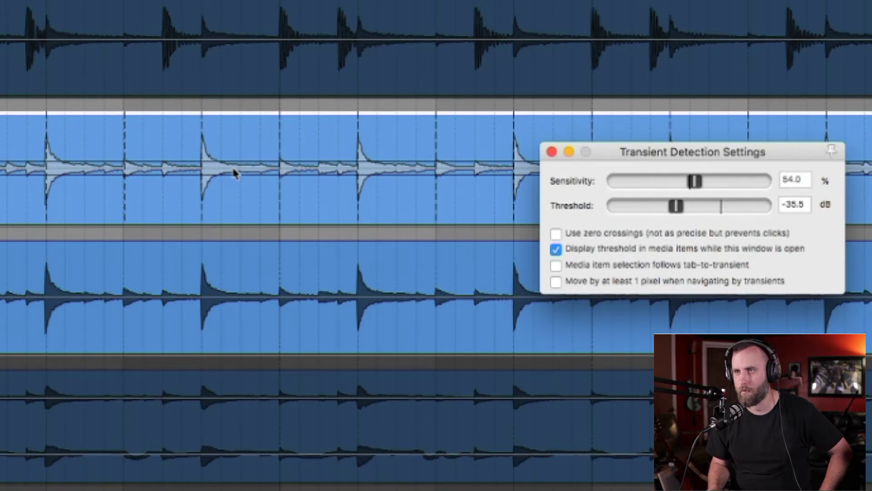
pyautogui.moveTo(675, 209); pyautogui.dragTo(716, 220)
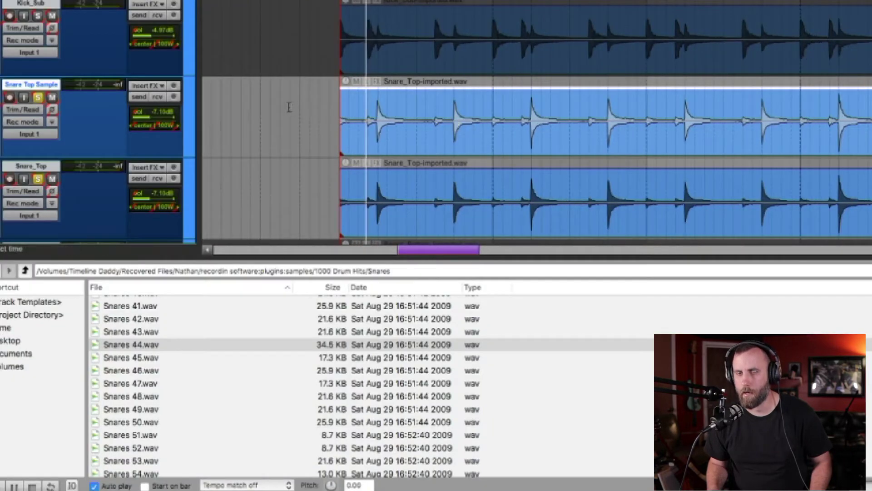
# Step: Turn off Loop item source on the copied snare item
pyautogui.rightClick(437, 113)
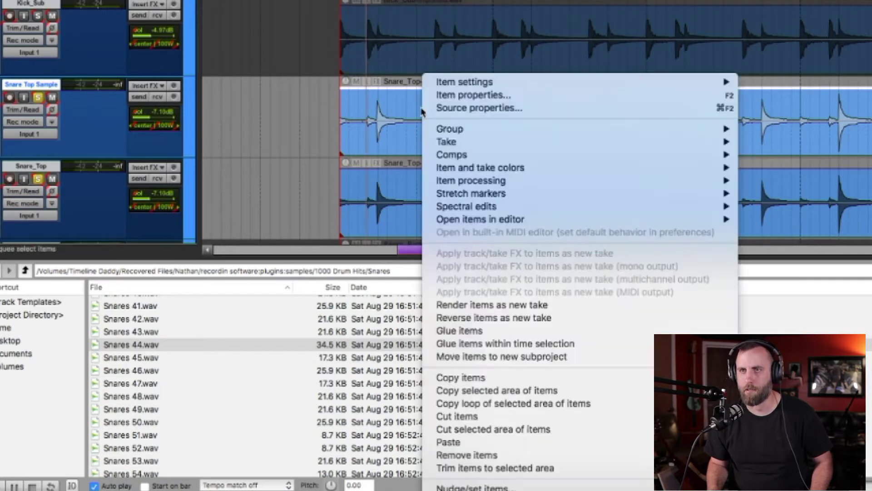
pyautogui.moveTo(448, 84)
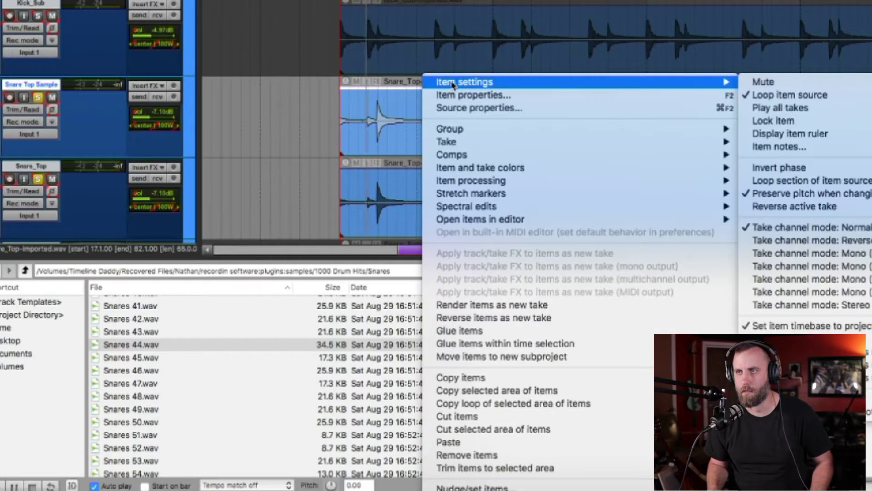
pyautogui.click(775, 95)
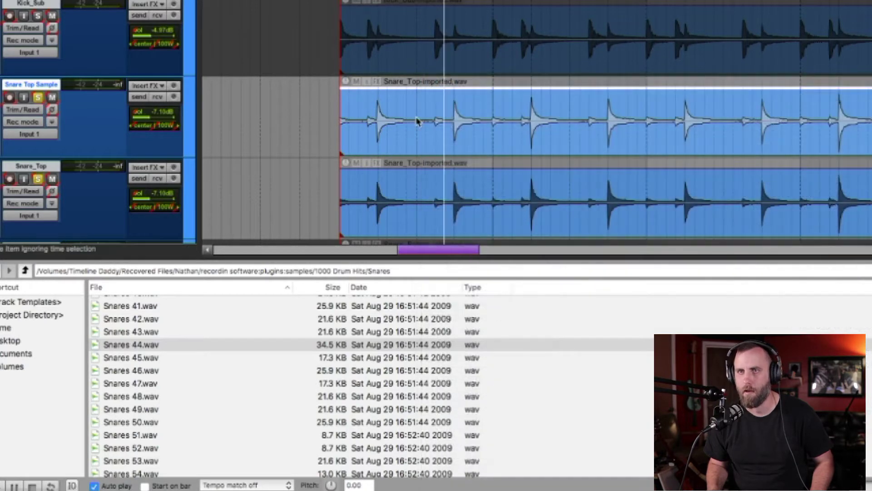
pyautogui.scroll(3, 414, 121)
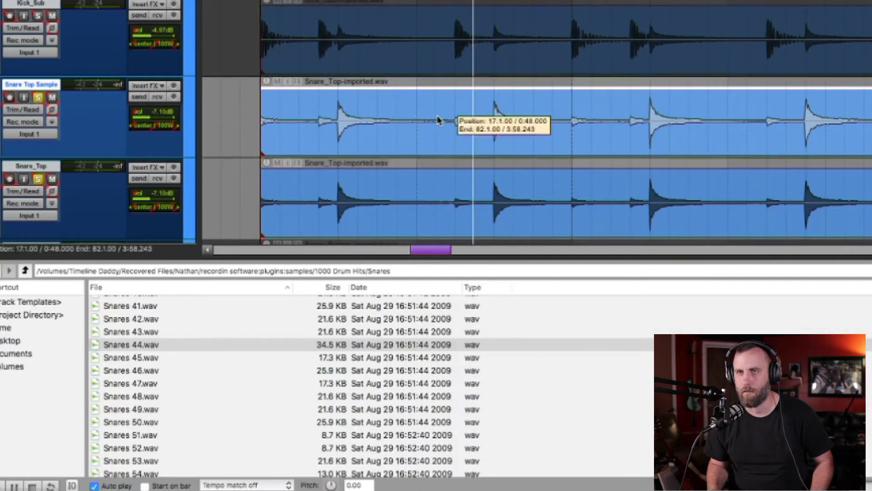
# Step: Test-split the snare item, undo the split, and reopen Dynamic split items
pyautogui.click(438, 122)
pyautogui.press('s')
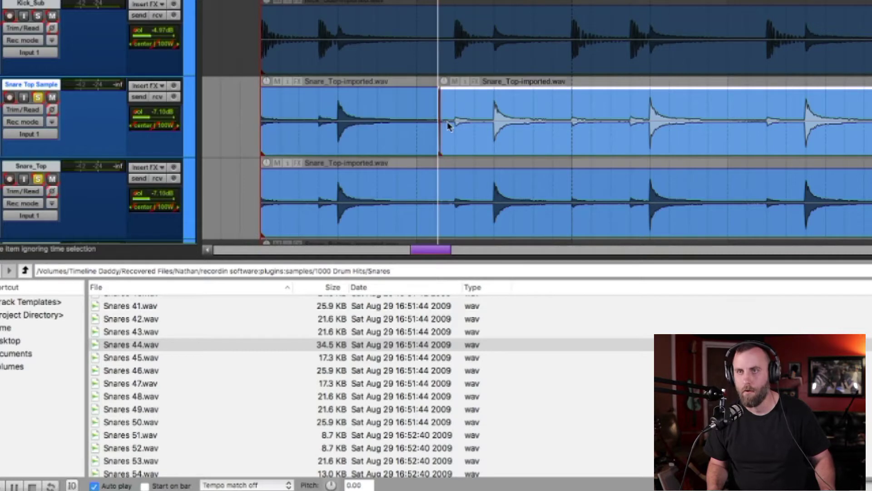
pyautogui.hotkey('ctrl', 'z')
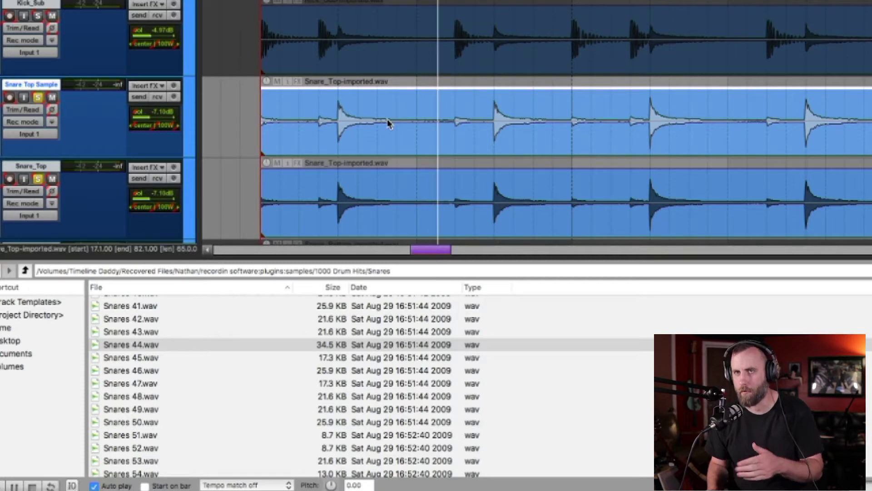
pyautogui.press('d')
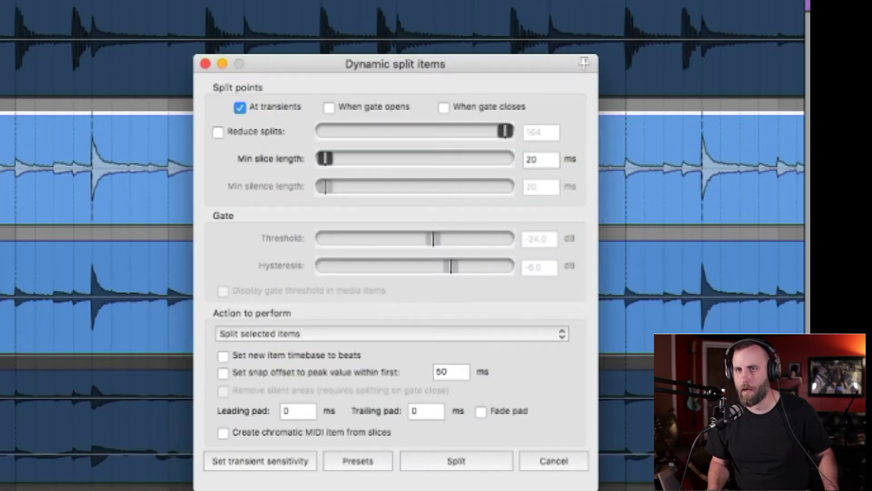
pyautogui.scroll(-5, 98, 200)
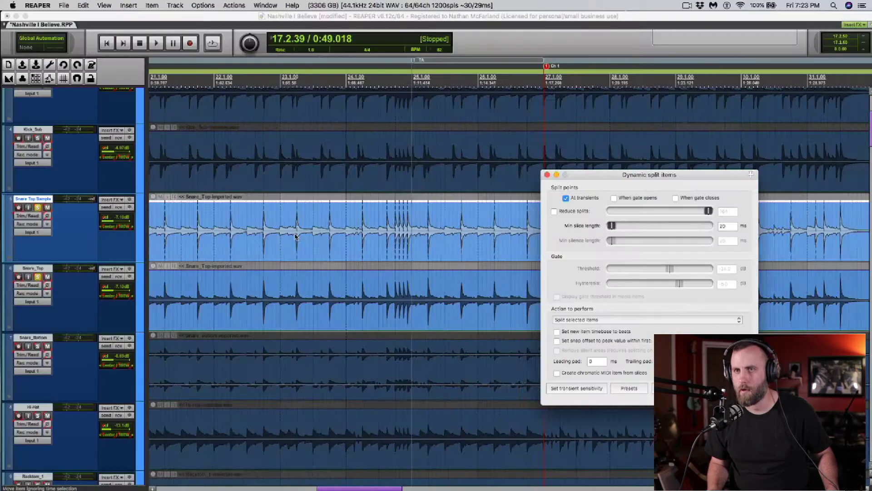
# Step: Check the preview split lines along the snare item: at transients, 20 ms minimum slice, Split selected items
pyautogui.scroll(-3, 205, 231)
pyautogui.scroll(6, 206, 231)
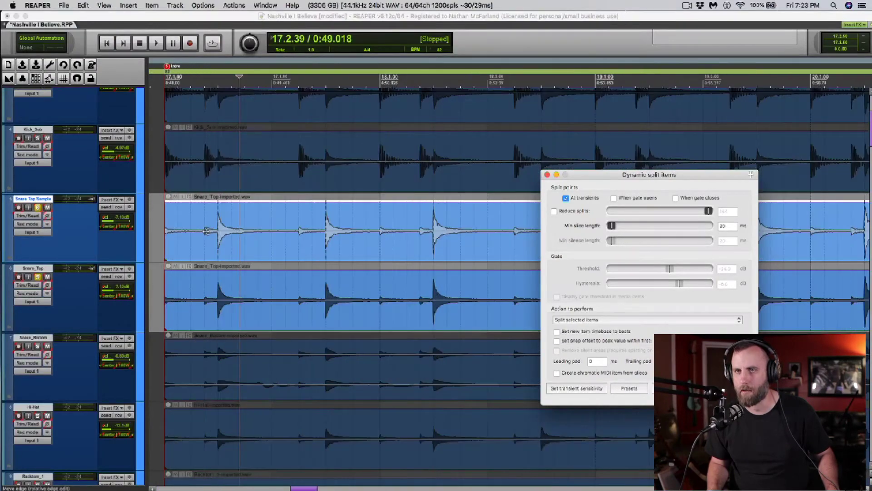
pyautogui.hscroll(10, 230, 234)
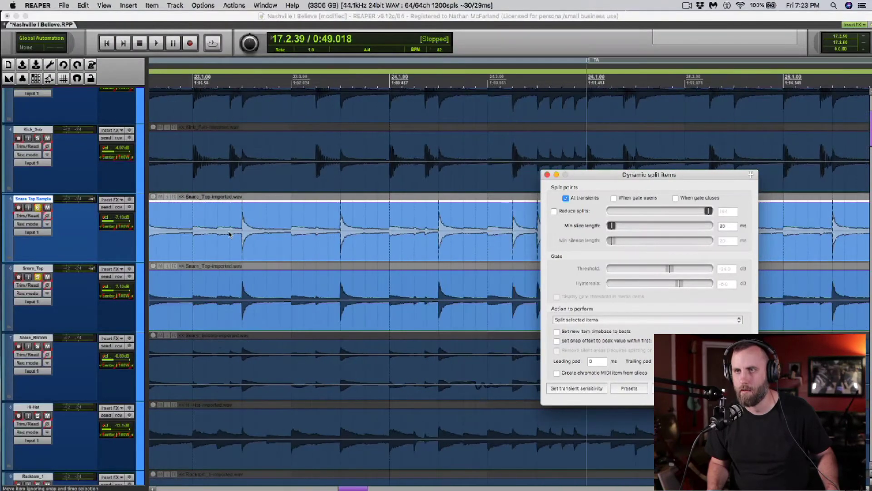
pyautogui.hscroll(6, 248, 235)
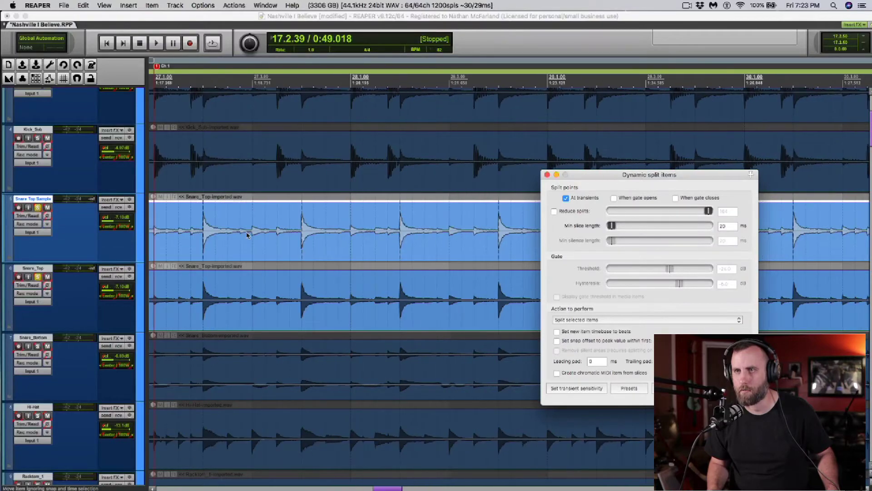
pyautogui.hscroll(9, 247, 234)
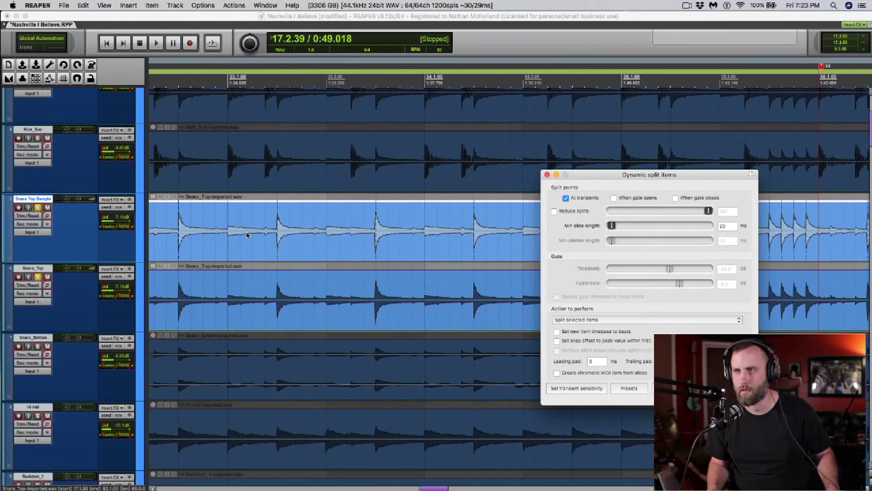
pyautogui.hscroll(11, 247, 235)
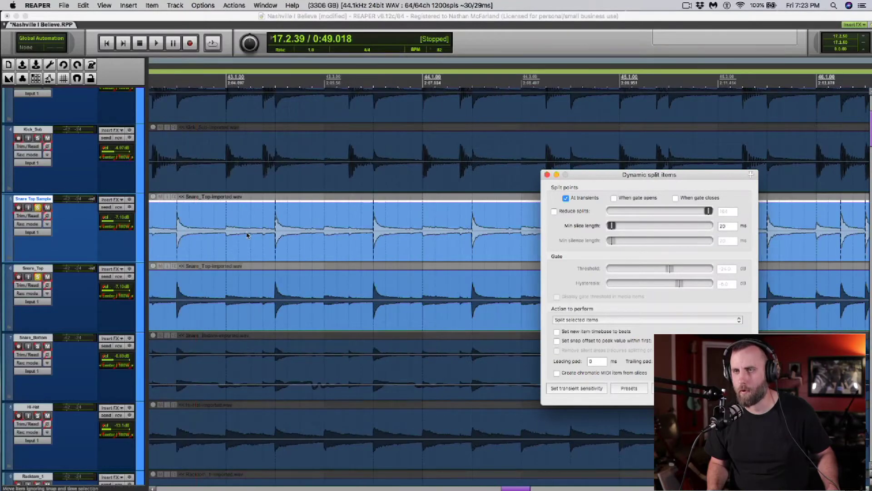
pyautogui.hscroll(2, 247, 235)
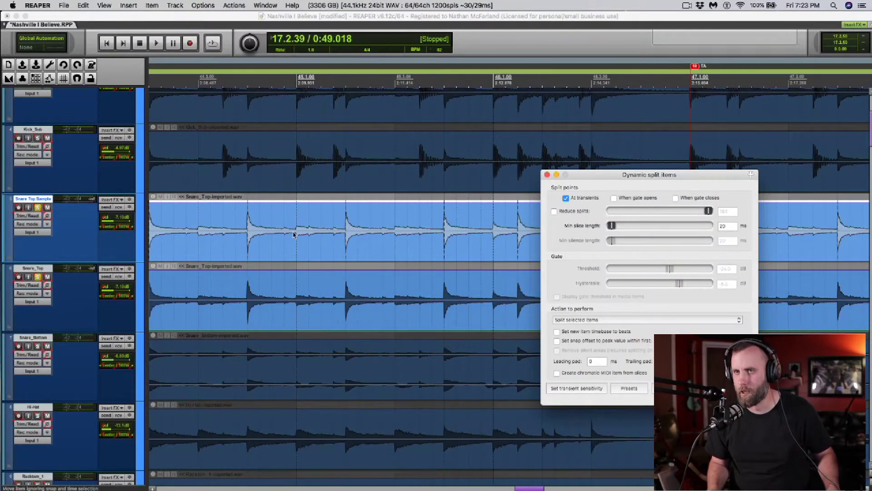
pyautogui.hscroll(6, 294, 235)
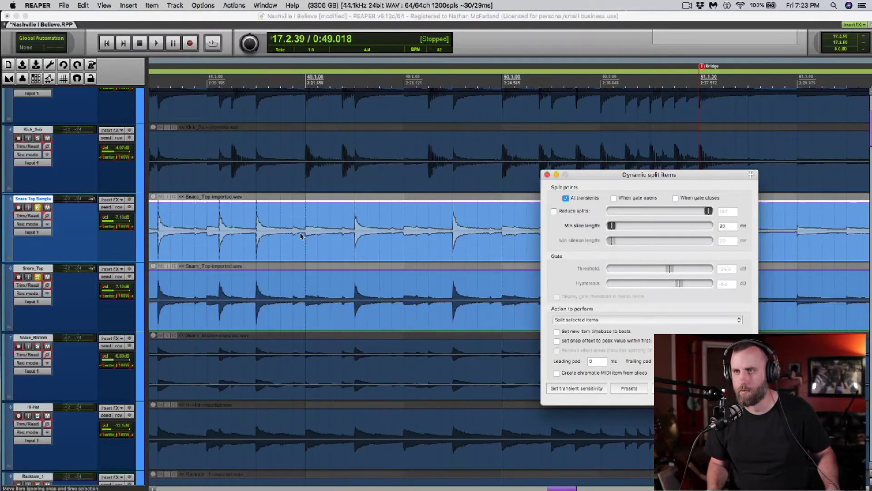
pyautogui.hscroll(3, 301, 235)
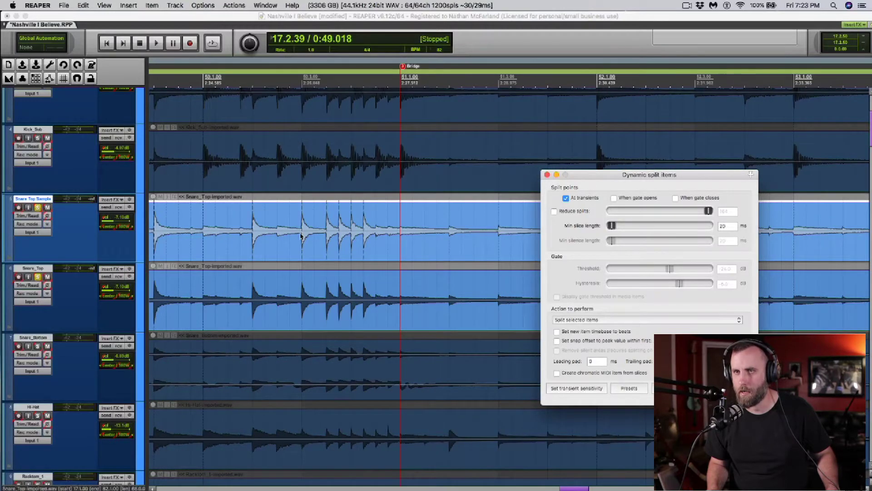
pyautogui.scroll(-3, 301, 235)
pyautogui.hscroll(5, 302, 235)
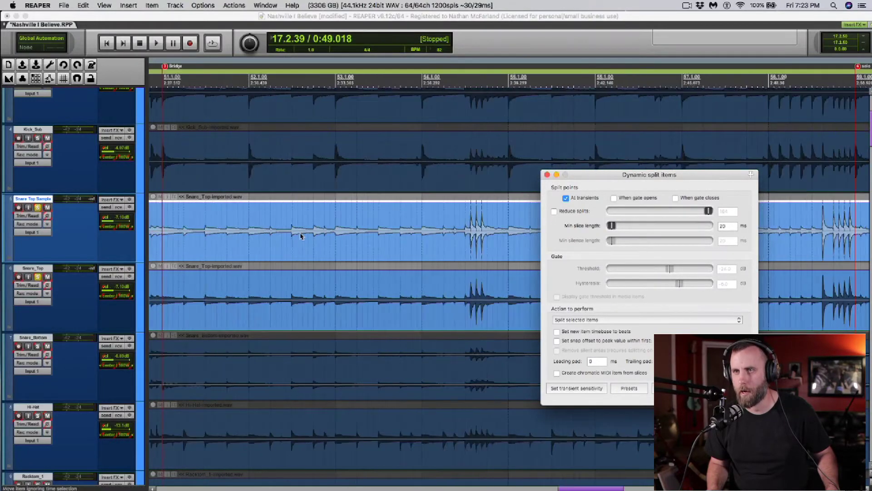
pyautogui.hscroll(-2, 302, 236)
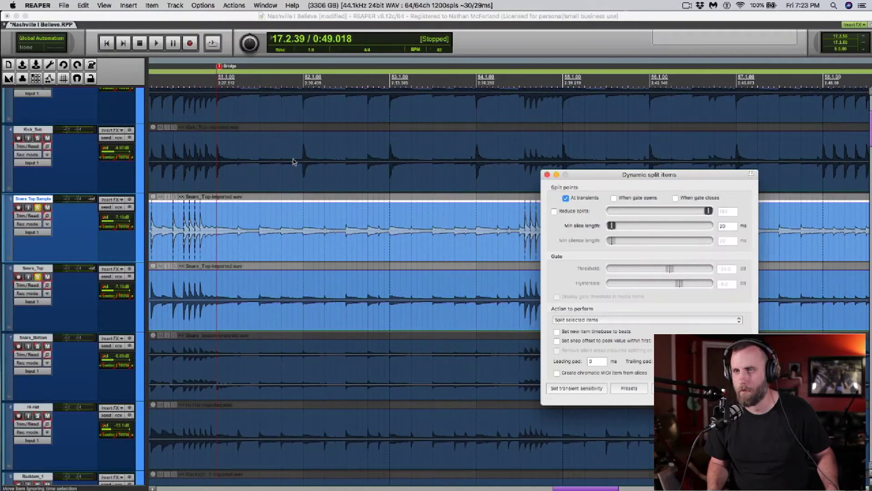
pyautogui.moveTo(612, 178); pyautogui.dragTo(544, 174)
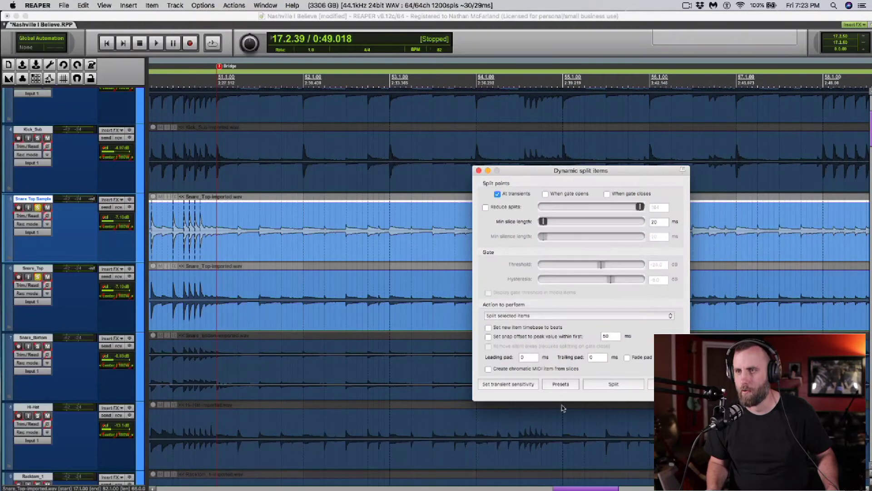
# Step: Split the Snare Top Sample item into slices at every detected snare hit
pyautogui.click(615, 384)
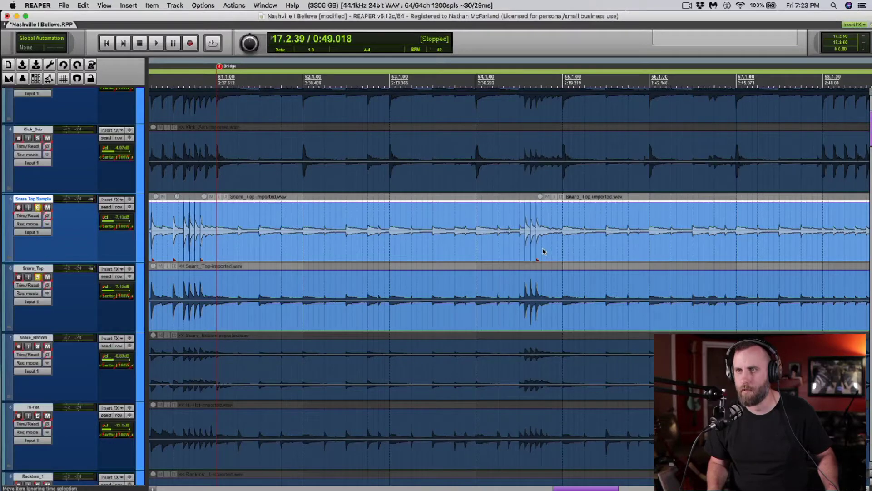
pyautogui.scroll(6, 544, 251)
pyautogui.scroll(-1, 544, 252)
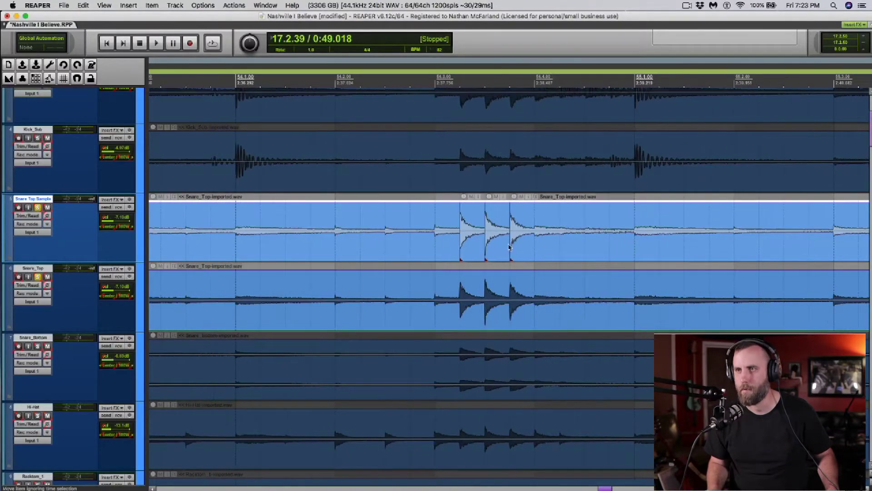
pyautogui.scroll(-8, 486, 240)
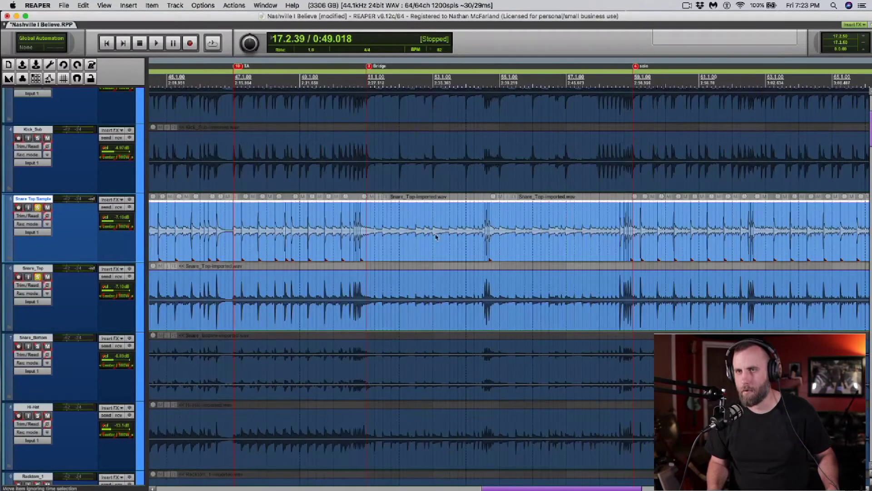
pyautogui.scroll(-4, 414, 235)
pyautogui.scroll(-3, 366, 240)
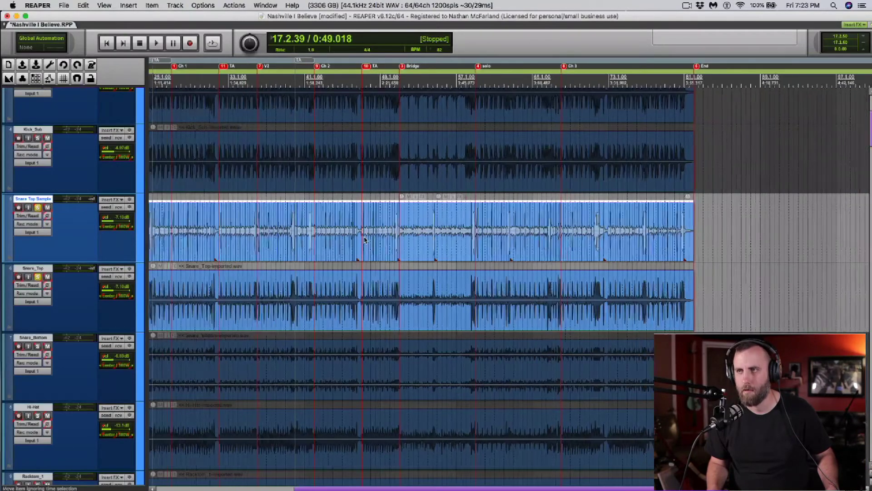
pyautogui.scroll(8, 223, 240)
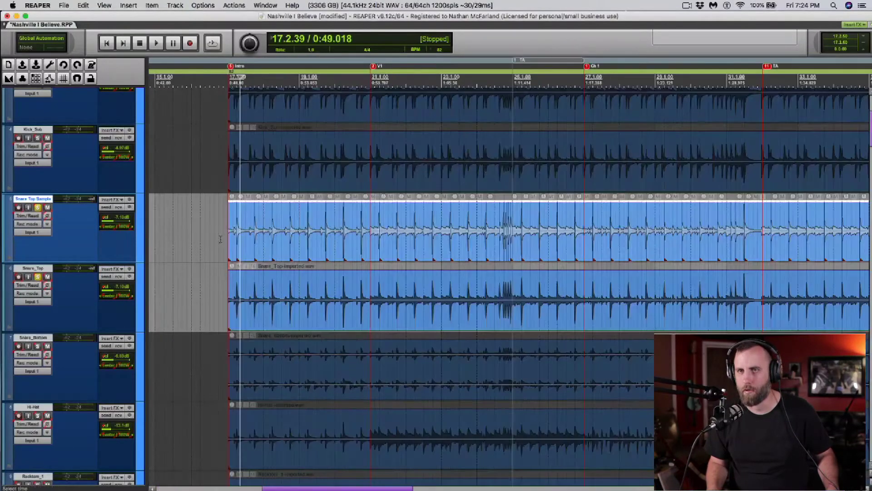
pyautogui.scroll(4, 224, 240)
# Step: Delete the empty leading slice and select all remaining slices on the track
pyautogui.click(279, 247)
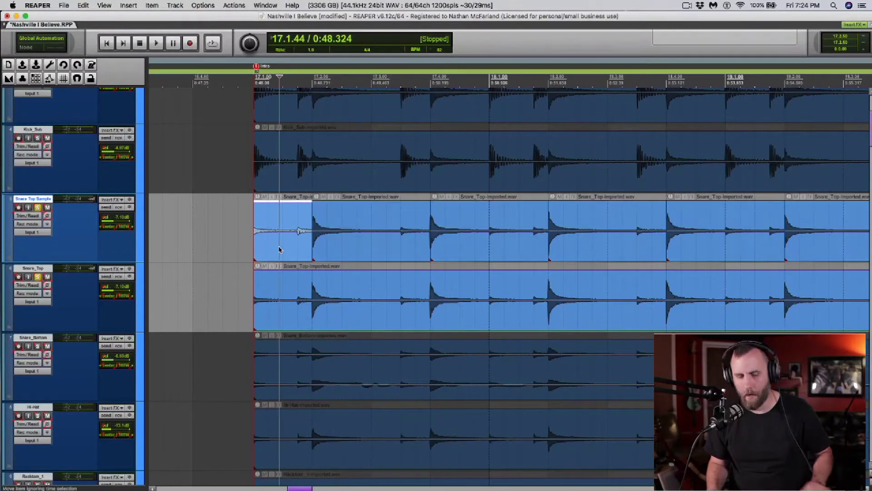
pyautogui.press('Delete')
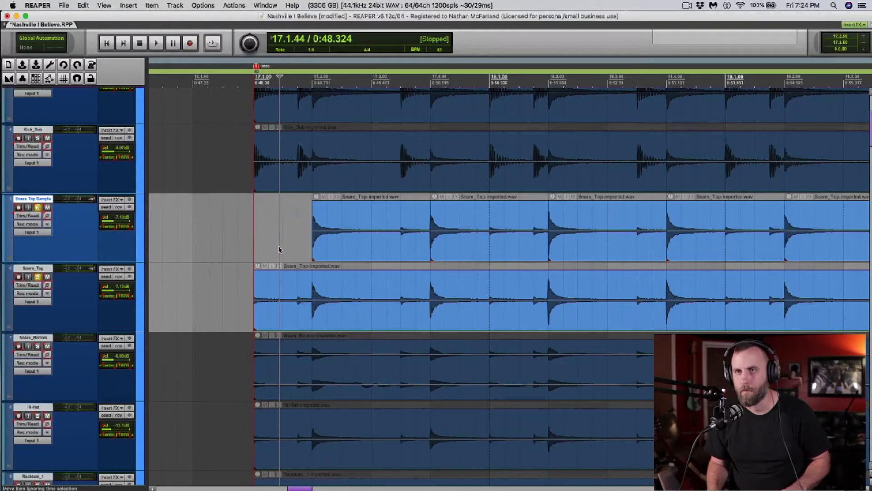
pyautogui.doubleClick(117, 242)
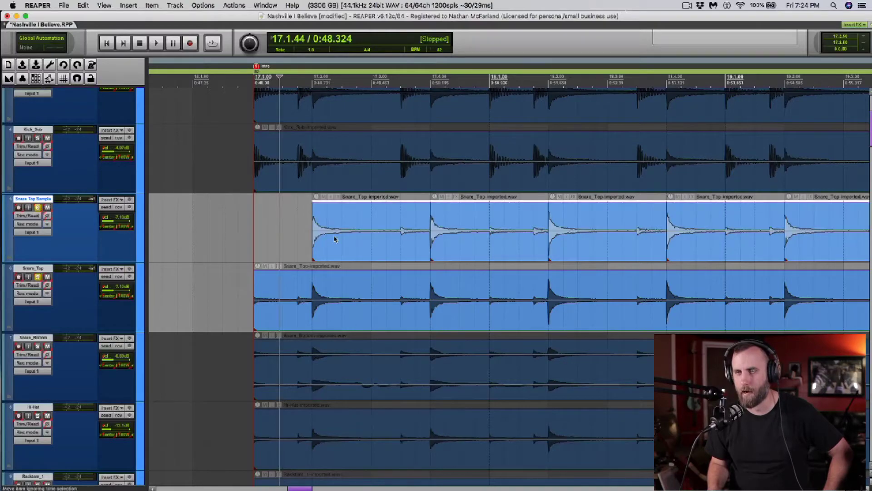
pyautogui.scroll(-5, 332, 238)
pyautogui.scroll(-5, 334, 236)
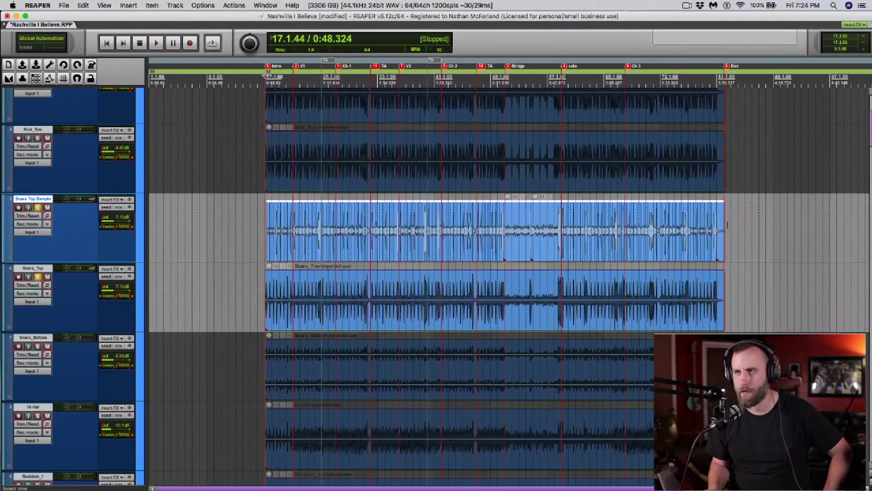
pyautogui.scroll(8, 195, 236)
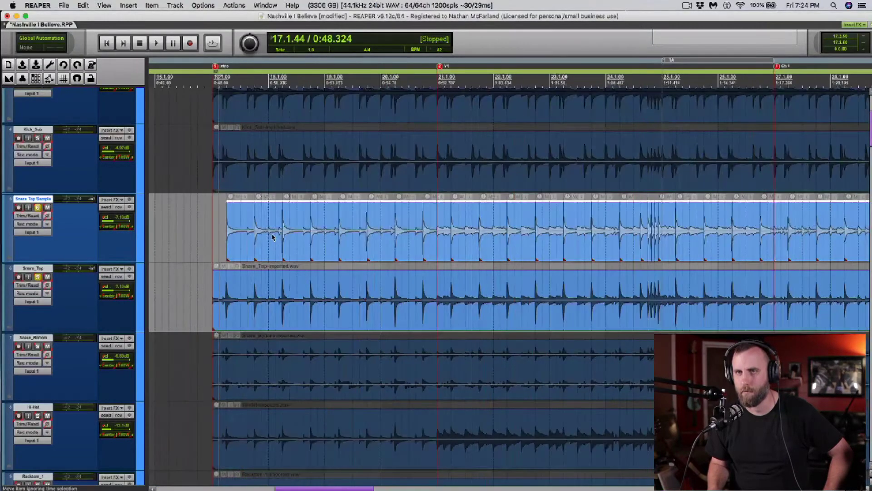
pyautogui.scroll(8, 209, 237)
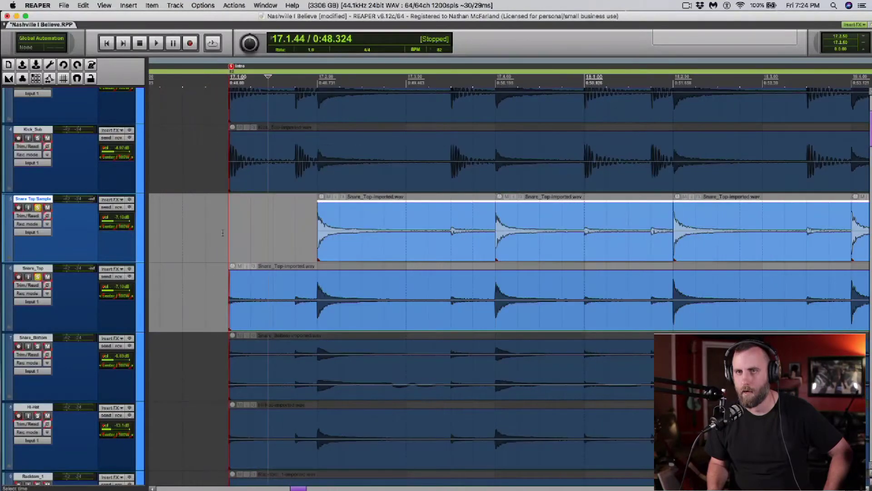
pyautogui.click(83, 5)
# Step: Open the Media Explorer on the Snares folder, set the preview output, and insert Snares 1.wav
pyautogui.moveTo(104, 5)
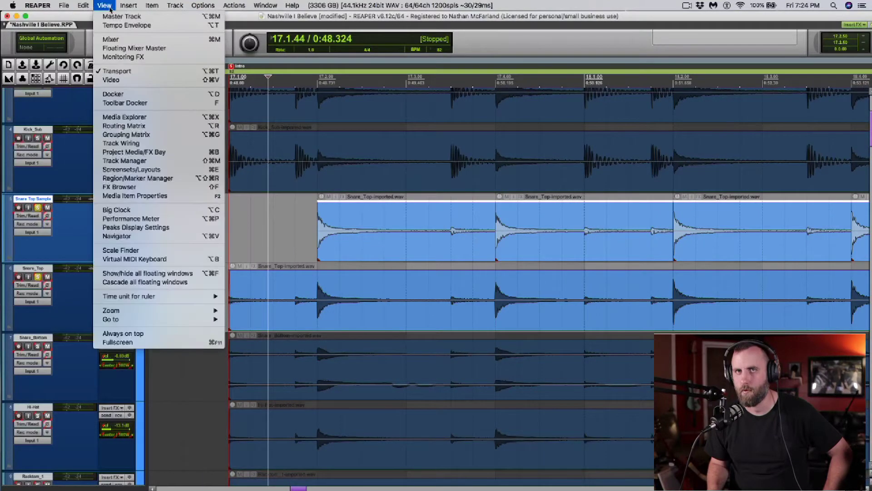
pyautogui.click(122, 117)
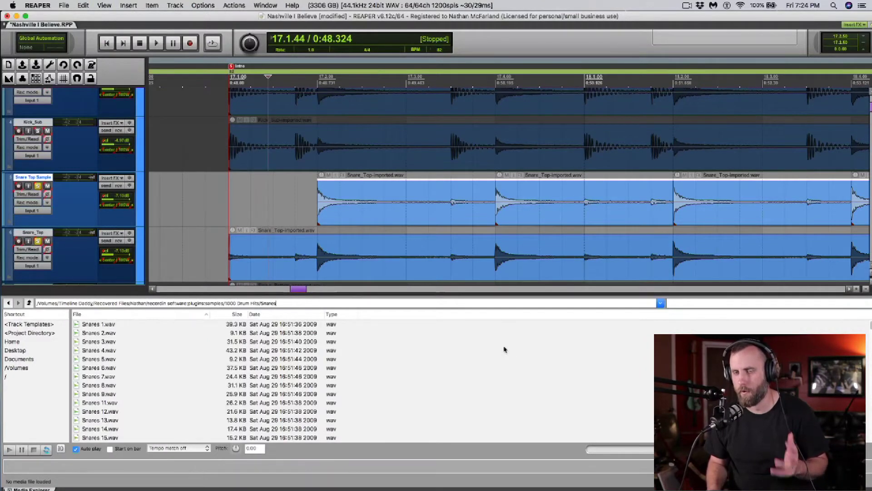
pyautogui.press('Down')
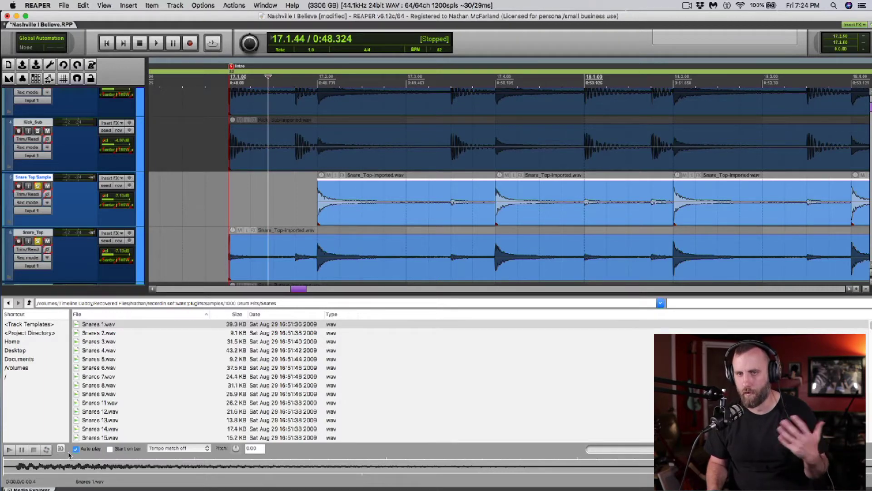
pyautogui.click(60, 450)
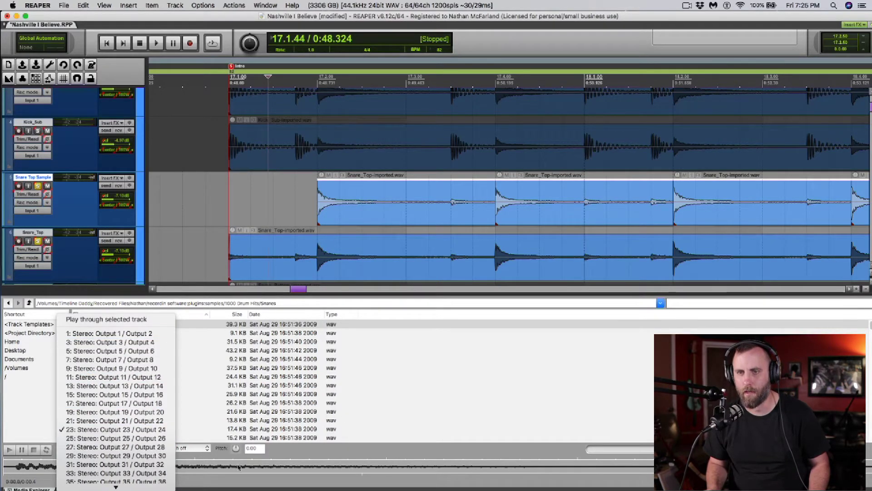
pyautogui.click(343, 413)
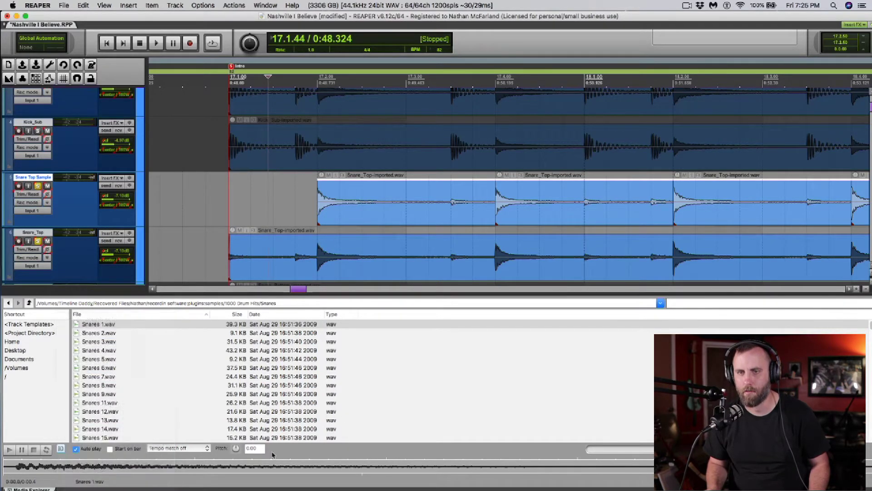
pyautogui.doubleClick(94, 325)
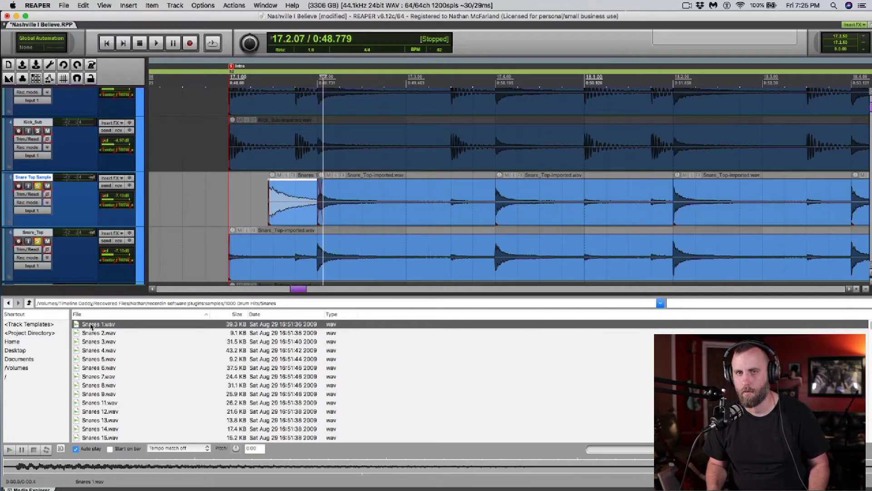
# Step: Audition Snares 2, 3, 6, 7 and 43, then settle on Snares 44.wav
pyautogui.click(93, 334)
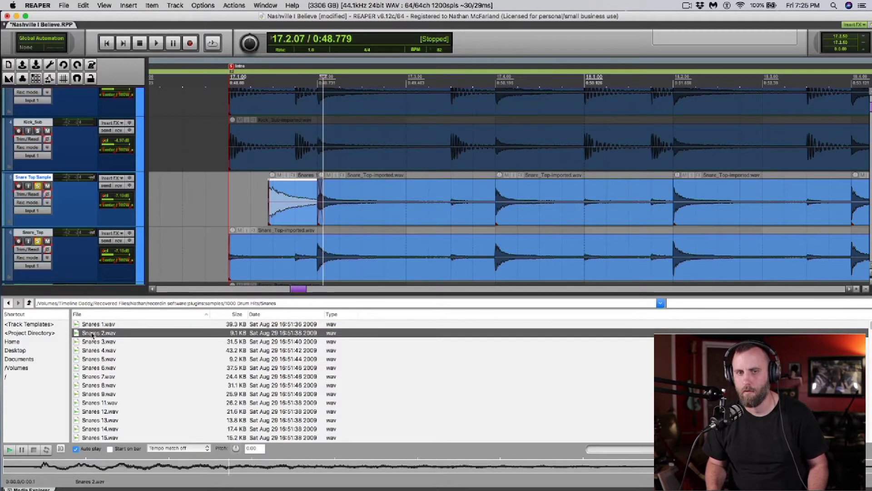
pyautogui.click(92, 344)
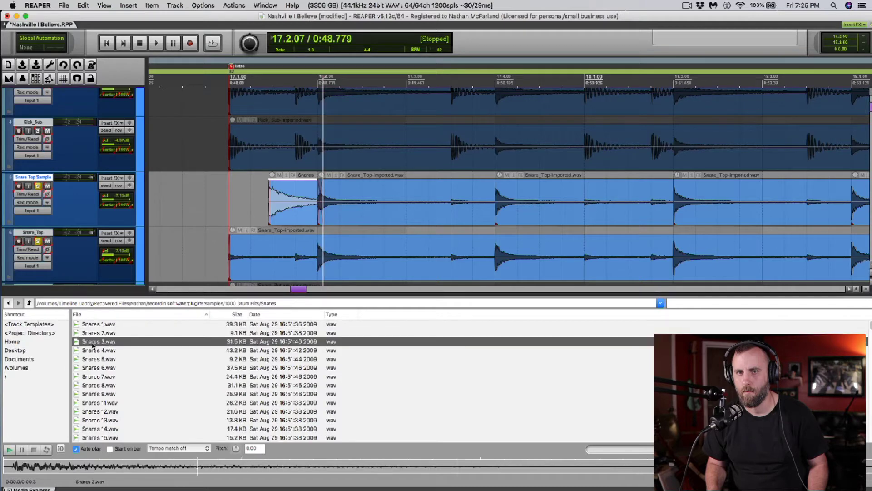
pyautogui.click(95, 369)
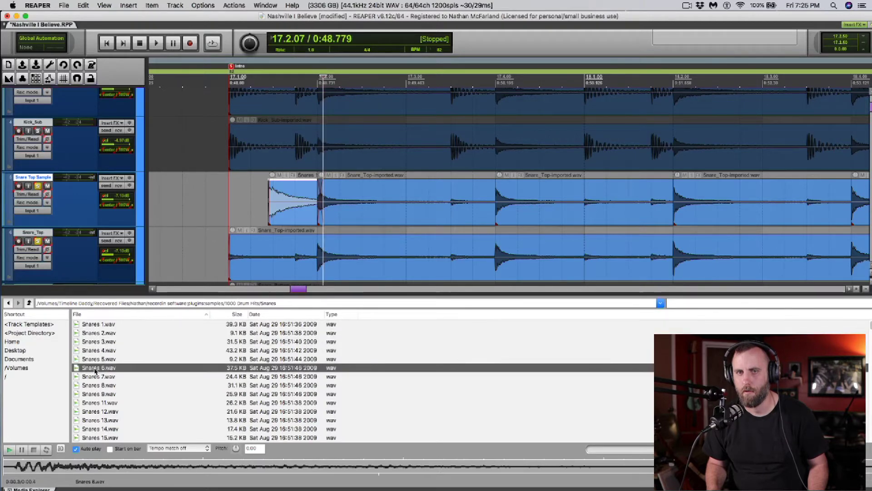
pyautogui.click(96, 377)
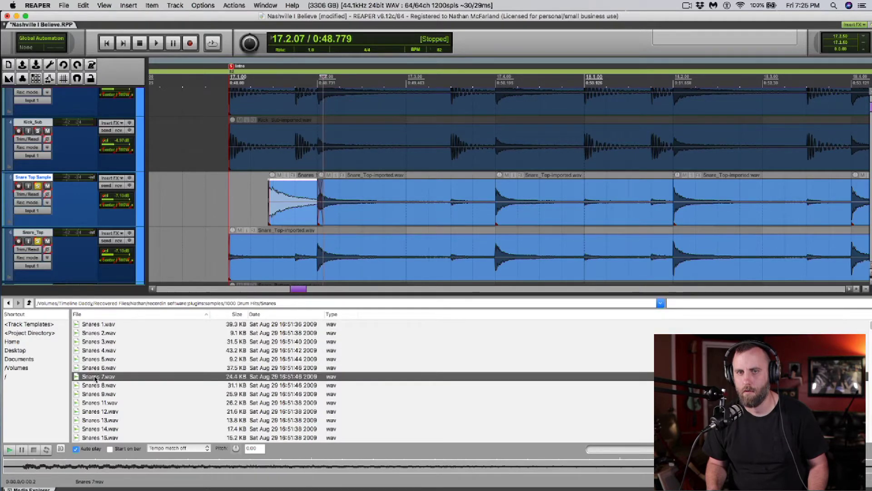
pyautogui.scroll(-7, 95, 380)
pyautogui.scroll(-6, 95, 379)
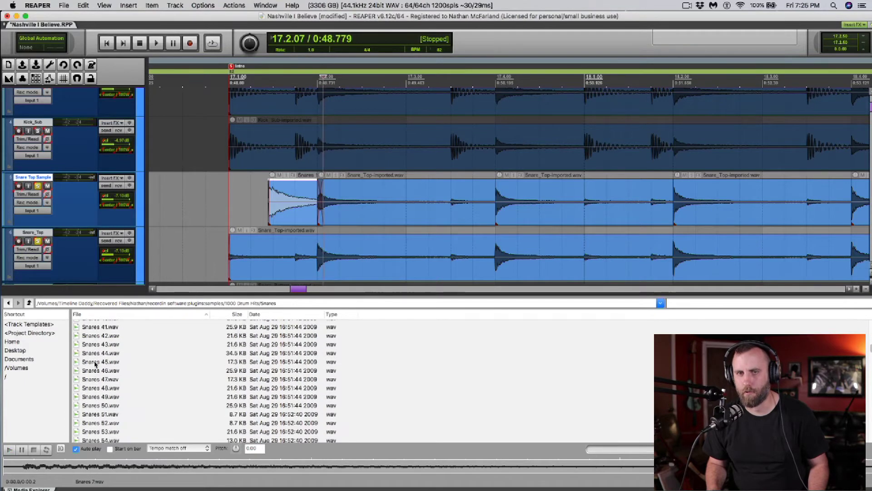
pyautogui.click(96, 354)
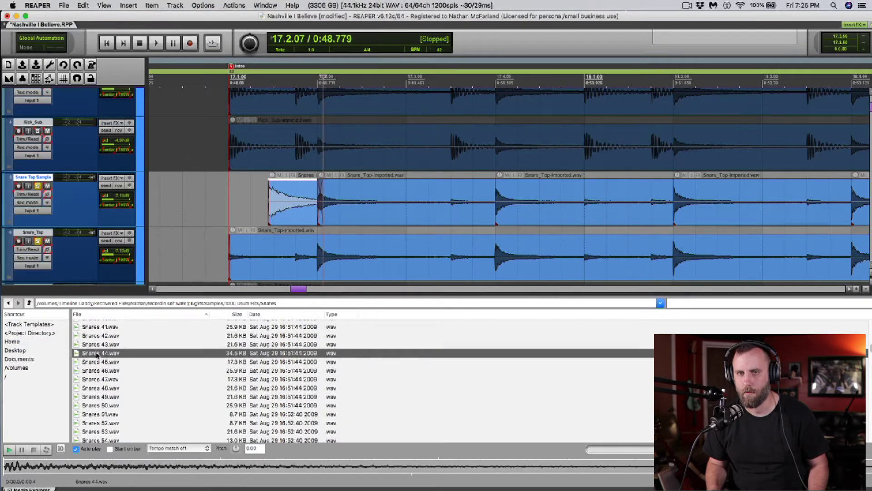
pyautogui.click(97, 344)
pyautogui.click(98, 354)
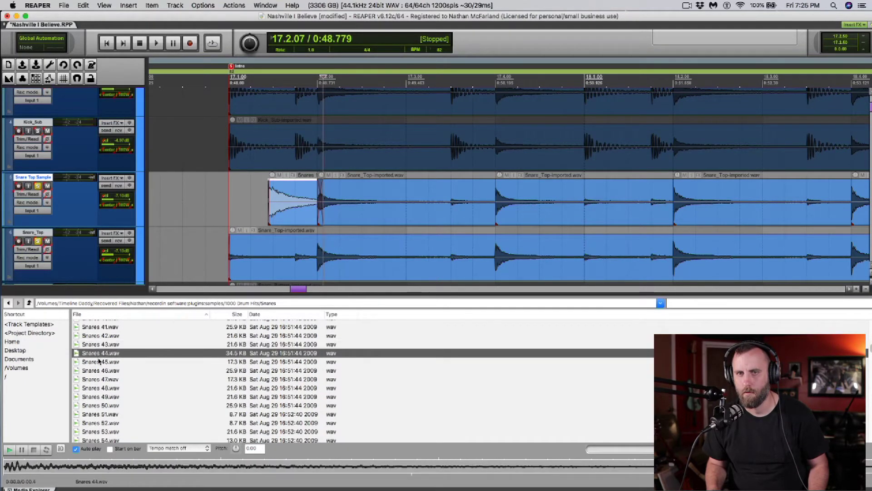
pyautogui.click(99, 361)
pyautogui.click(95, 354)
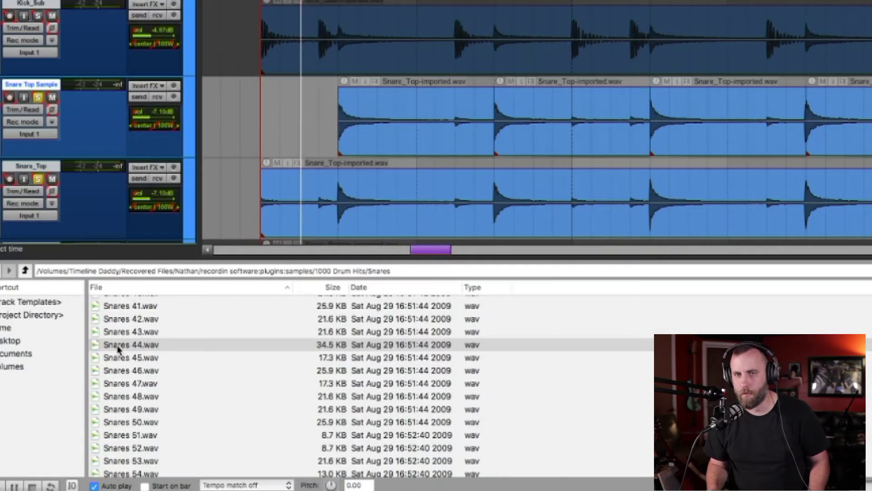
# Step: Insert Snares 44.wav as a take in the selected slices, compare with the original, and keep Take 2 active
pyautogui.rightClick(131, 349)
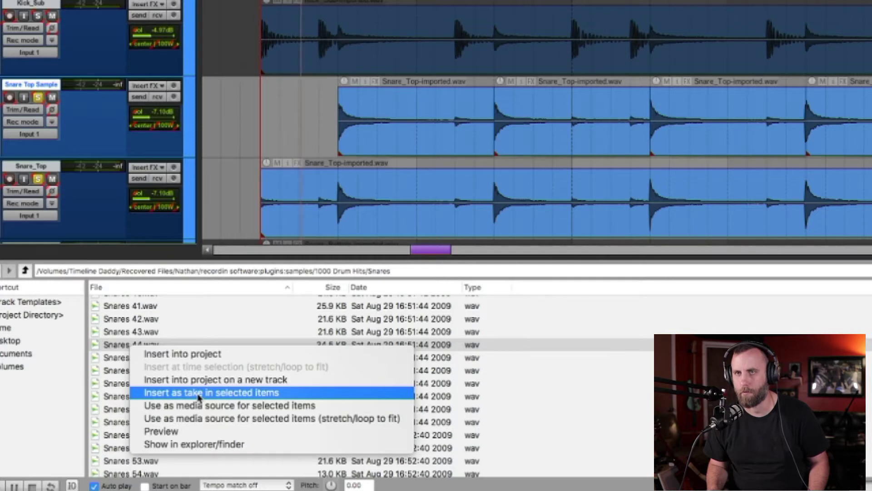
pyautogui.click(198, 397)
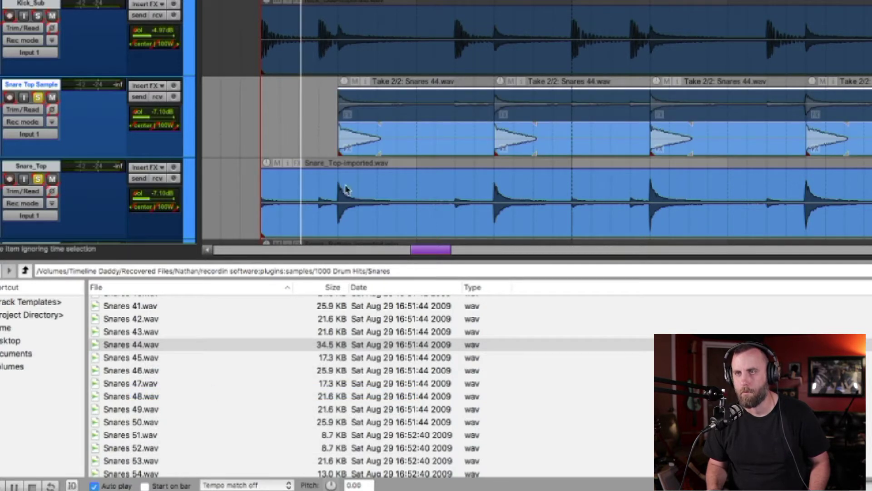
pyautogui.scroll(3, 376, 135)
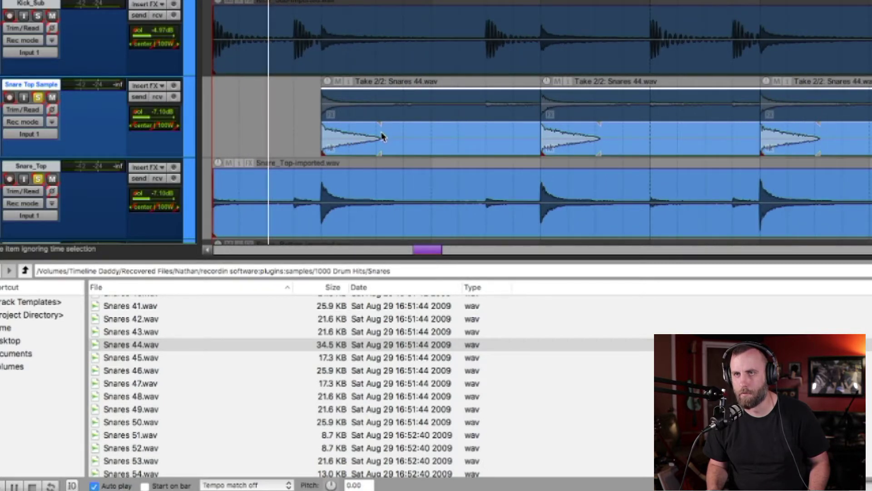
pyautogui.scroll(-3, 465, 125)
pyautogui.scroll(-1, 464, 120)
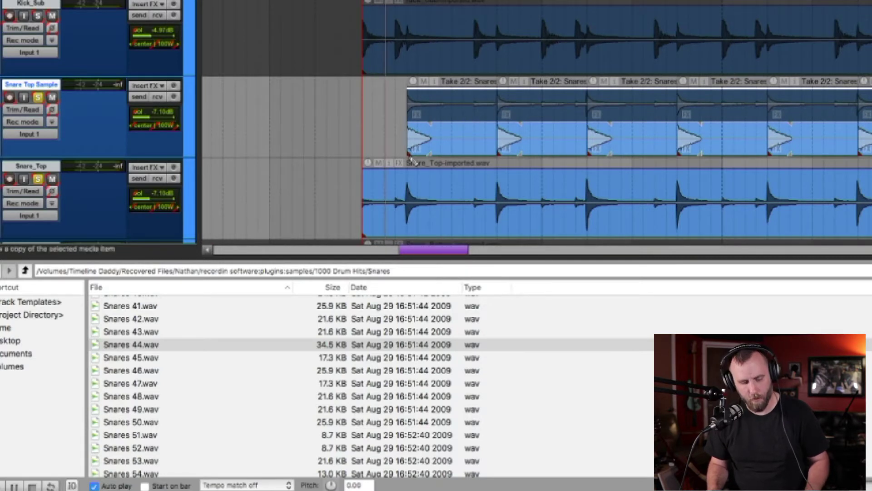
pyautogui.scroll(2, 438, 119)
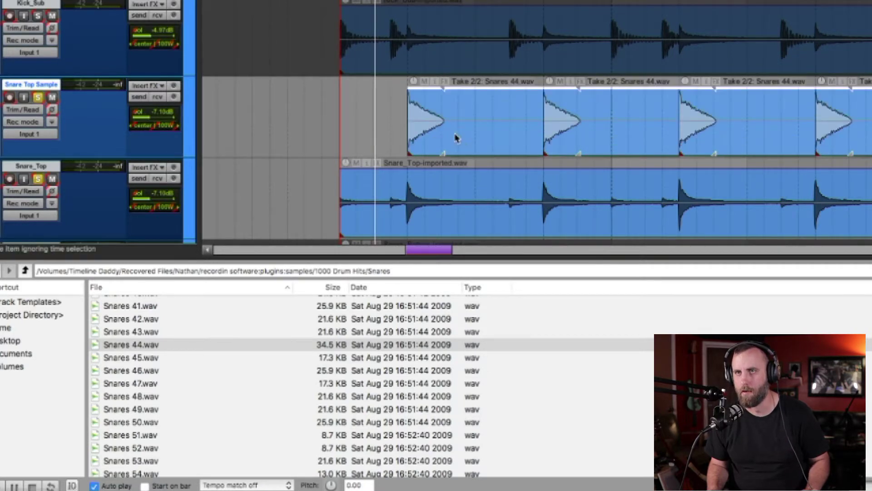
pyautogui.scroll(-2, 457, 136)
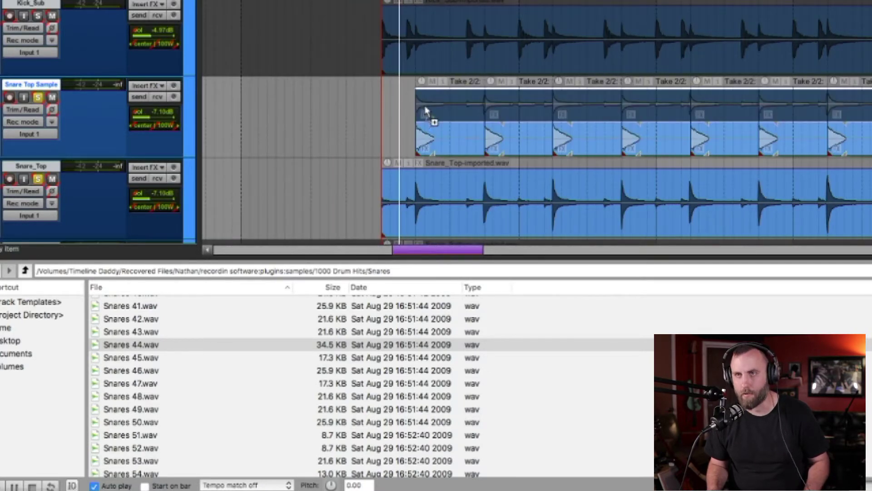
pyautogui.click(505, 111)
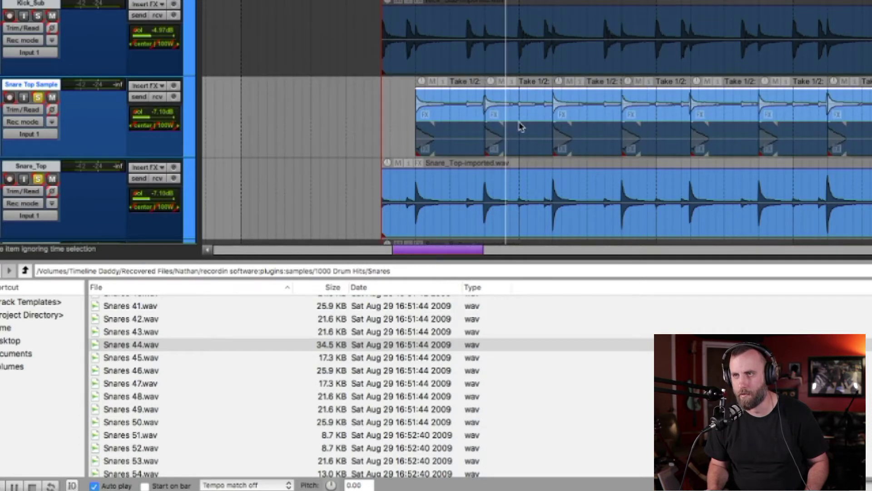
pyautogui.click(461, 132)
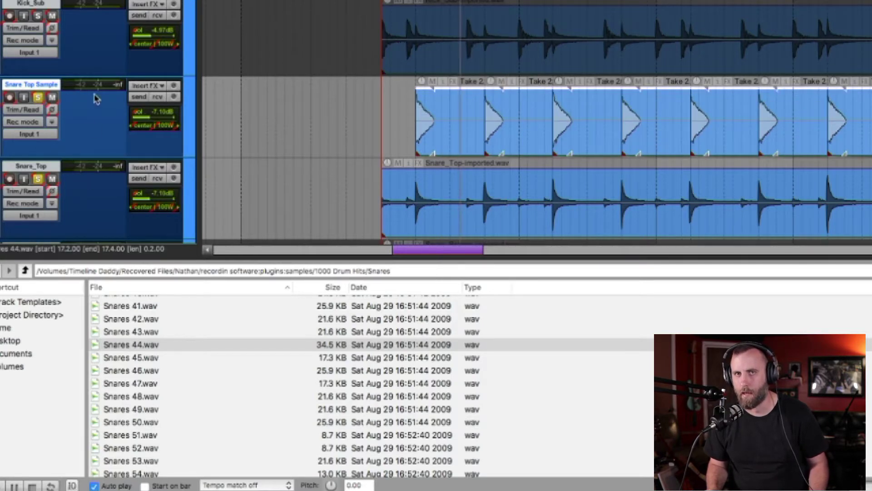
# Step: Adjust the Snare Top Sample fader during playback, settling around -11.5 dB against Snare_Top
pyautogui.scroll(1, 117, 111)
pyautogui.scroll(-1, 136, 115)
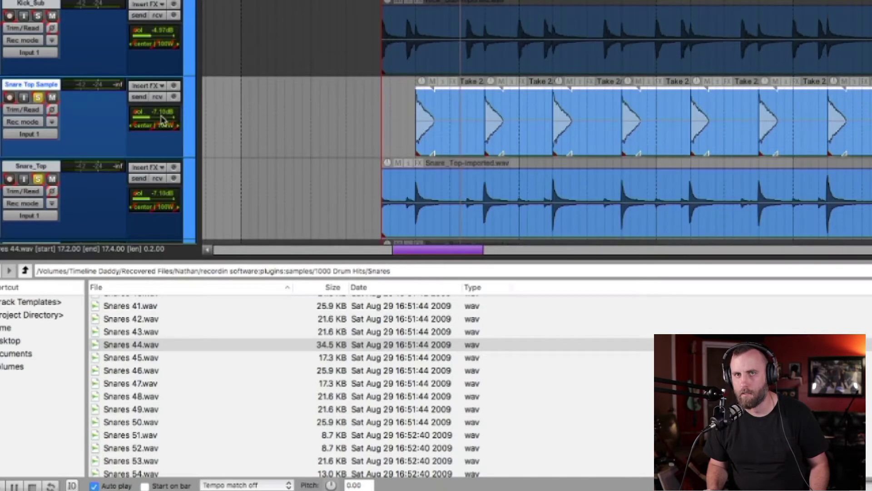
pyautogui.moveTo(152, 119); pyautogui.dragTo(149, 119)
pyautogui.press('space')
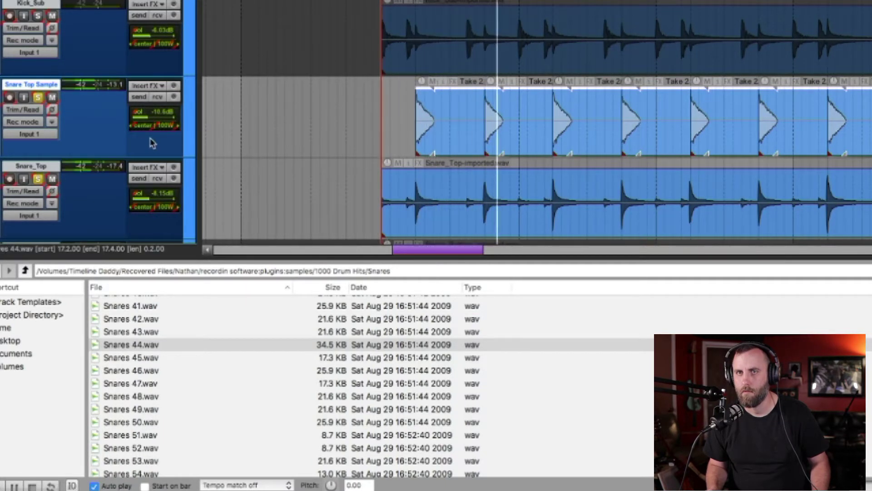
pyautogui.moveTo(150, 119); pyautogui.dragTo(150, 119)
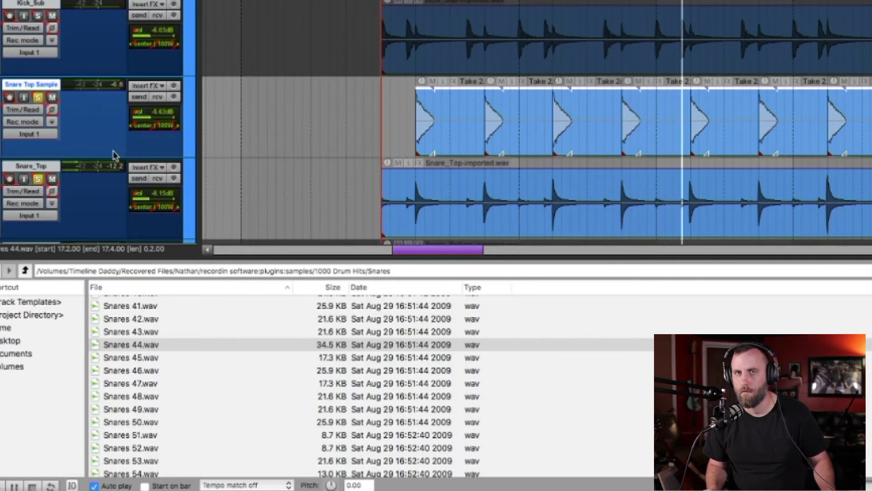
pyautogui.click(91, 218)
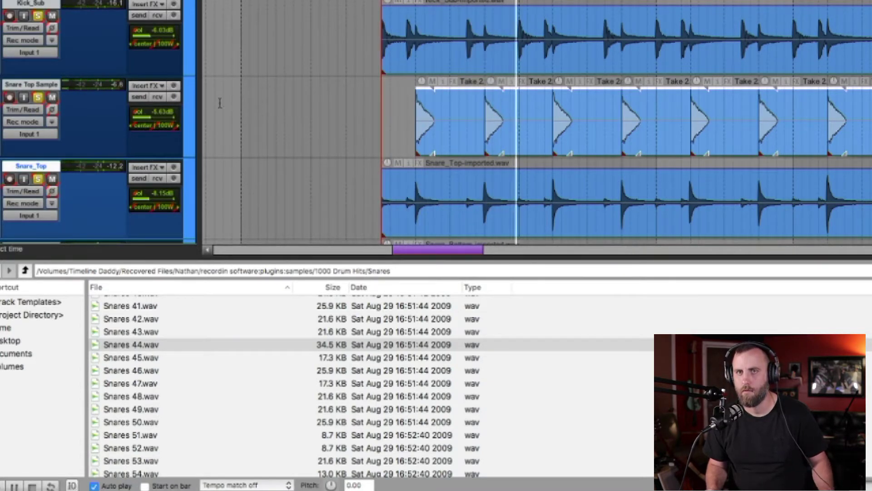
pyautogui.moveTo(154, 119); pyautogui.dragTo(148, 119)
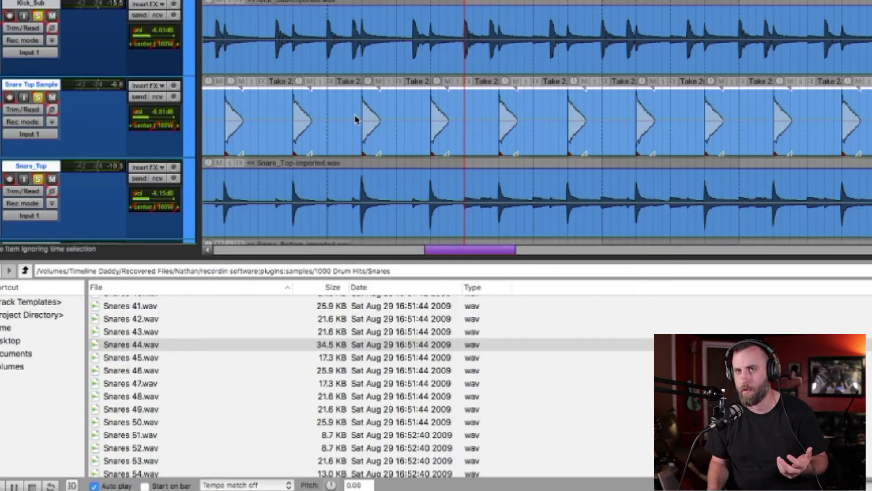
pyautogui.scroll(-3, 356, 119)
# Step: Duplicate the Kick_In track and rename the copy 'KickIn Samp'
pyautogui.scroll(3, 356, 91)
pyautogui.scroll(-2, 355, 54)
pyautogui.hscroll(3, 358, 54)
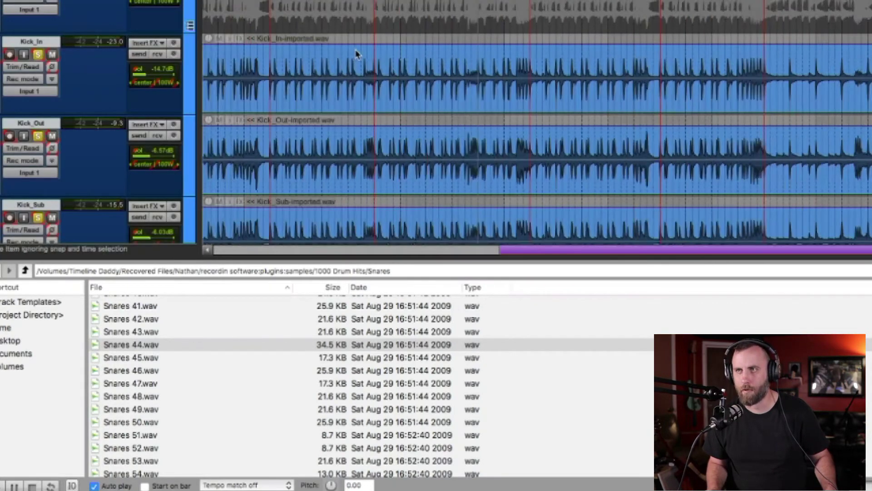
pyautogui.hscroll(2, 538, 127)
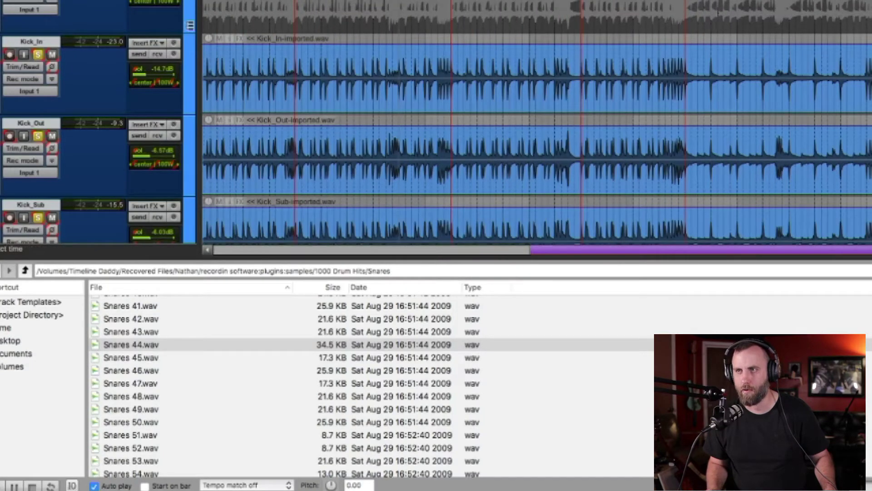
pyautogui.scroll(6, 536, 53)
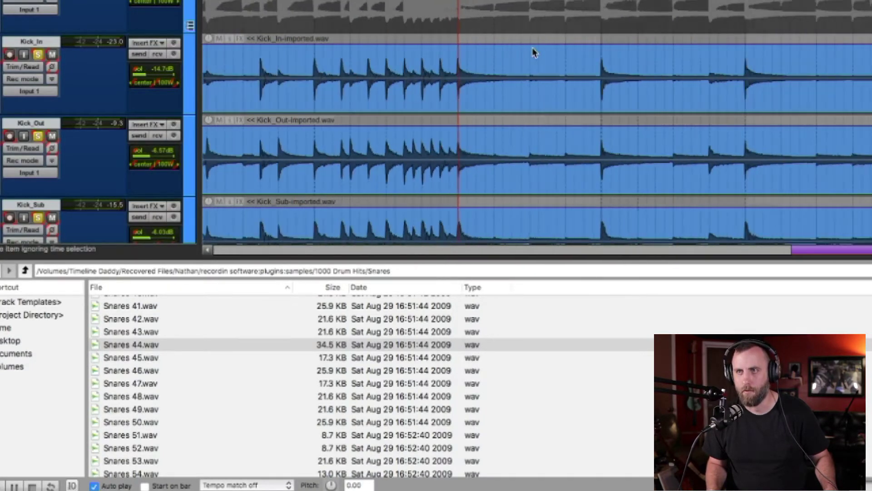
pyautogui.rightClick(189, 102)
pyautogui.click(241, 195)
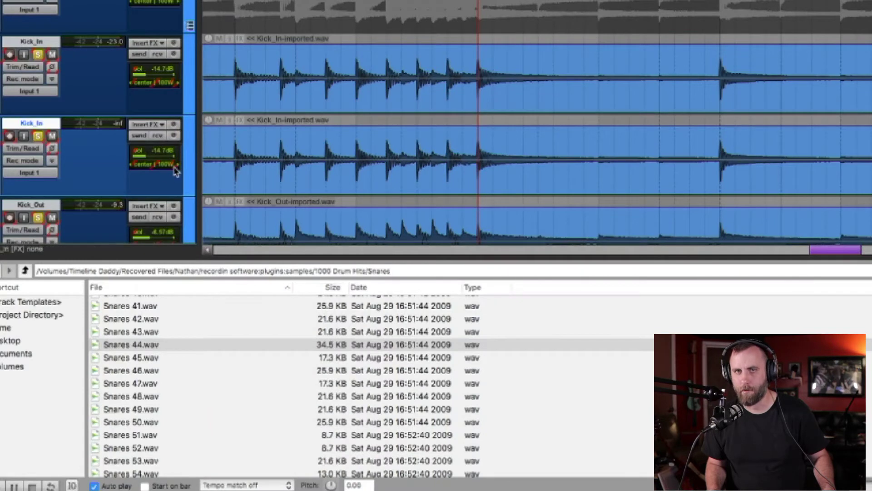
pyautogui.doubleClick(47, 125)
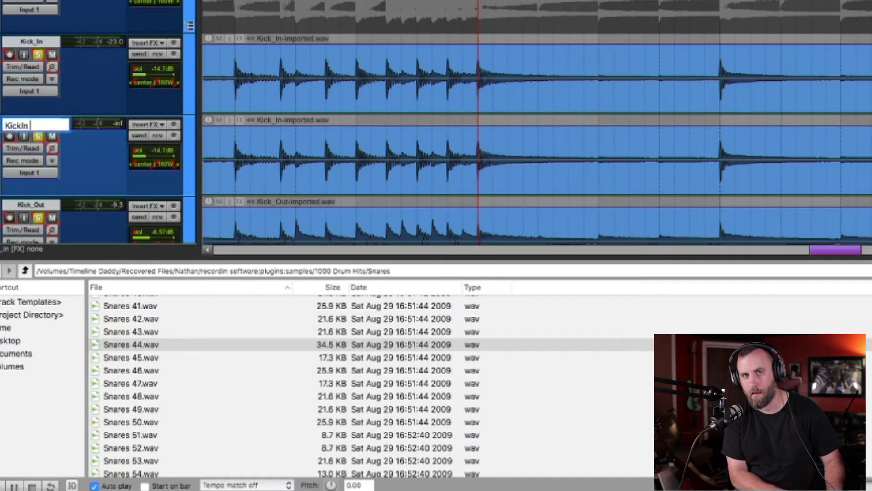
pyautogui.press('Return')
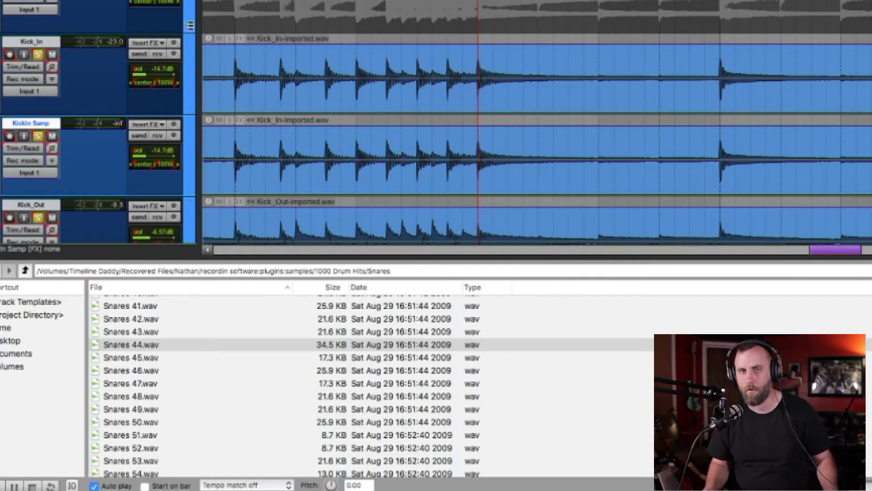
# Step: Split the KickIn Samp item at the edit position and mute the earlier part
pyautogui.click(476, 168)
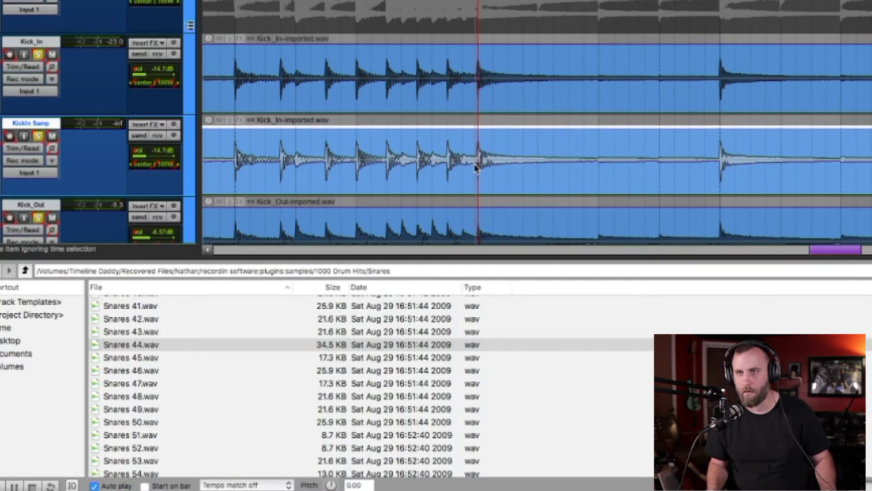
pyautogui.press('s')
pyautogui.scroll(5, 627, 171)
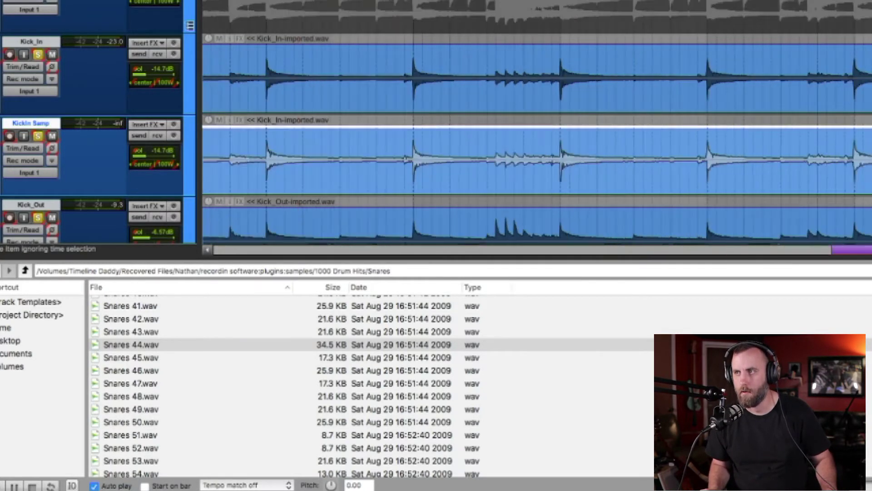
pyautogui.scroll(-5, 686, 144)
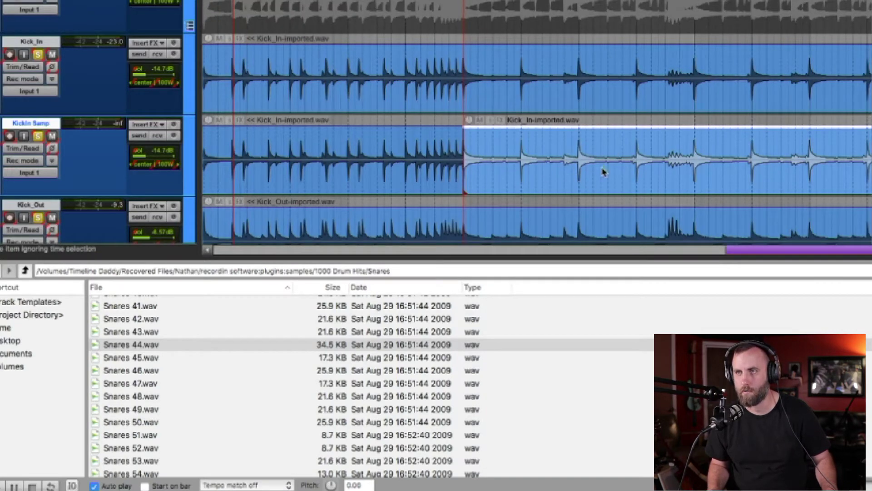
pyautogui.press('u')
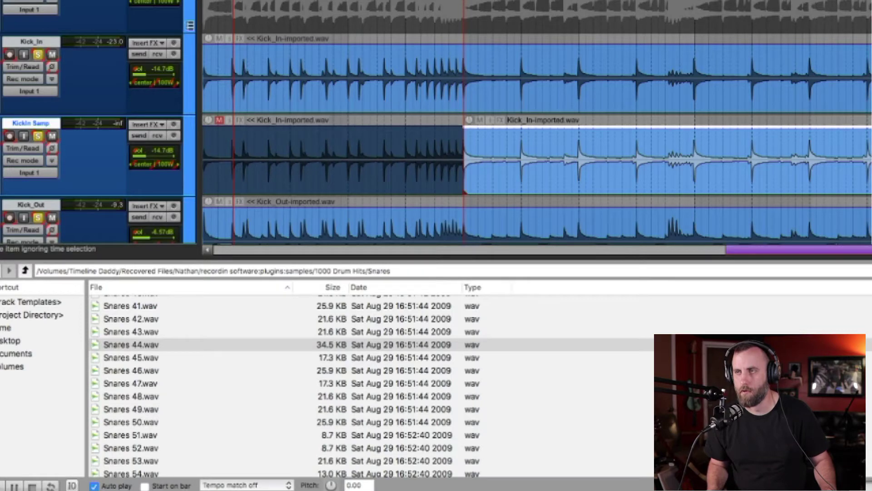
pyautogui.scroll(-2, 500, 153)
pyautogui.scroll(3, 499, 153)
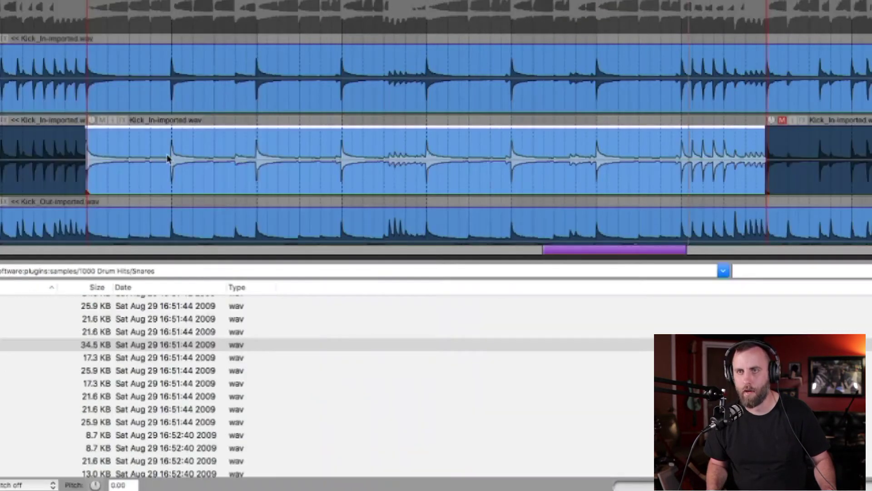
# Step: Dynamic-split the KickIn Samp item at every transient, with a -21.2 dB detection threshold
pyautogui.press('d')
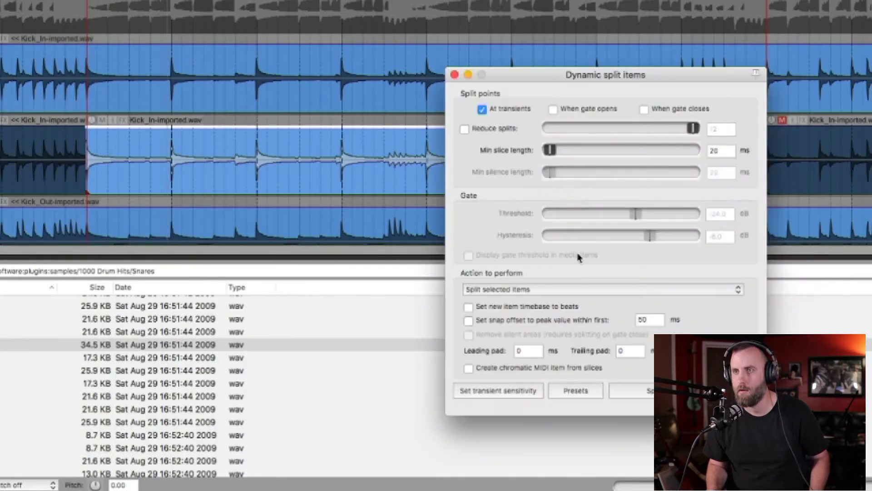
pyautogui.click(500, 392)
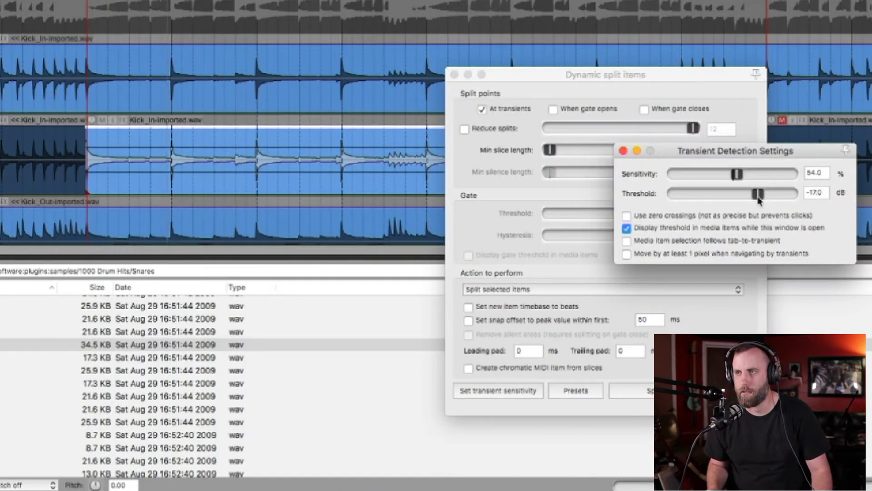
pyautogui.moveTo(757, 200); pyautogui.dragTo(736, 209)
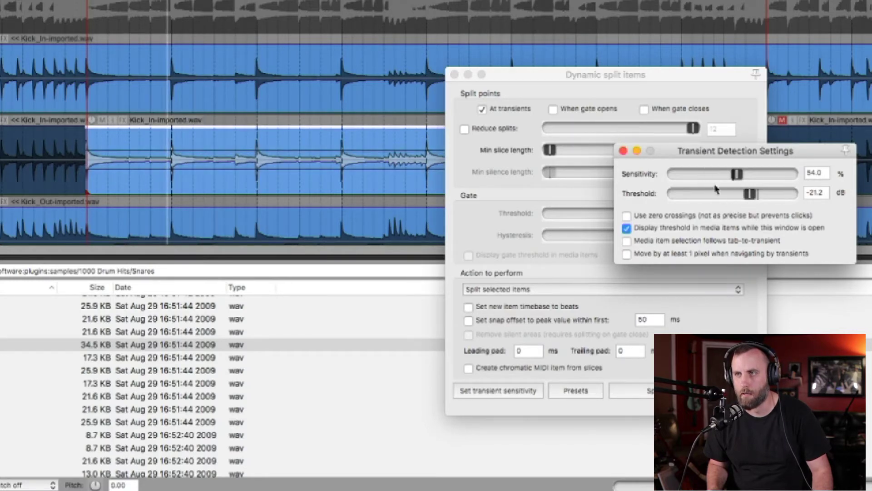
pyautogui.moveTo(639, 80); pyautogui.dragTo(0, 167)
pyautogui.moveTo(711, 153); pyautogui.dragTo(637, 275)
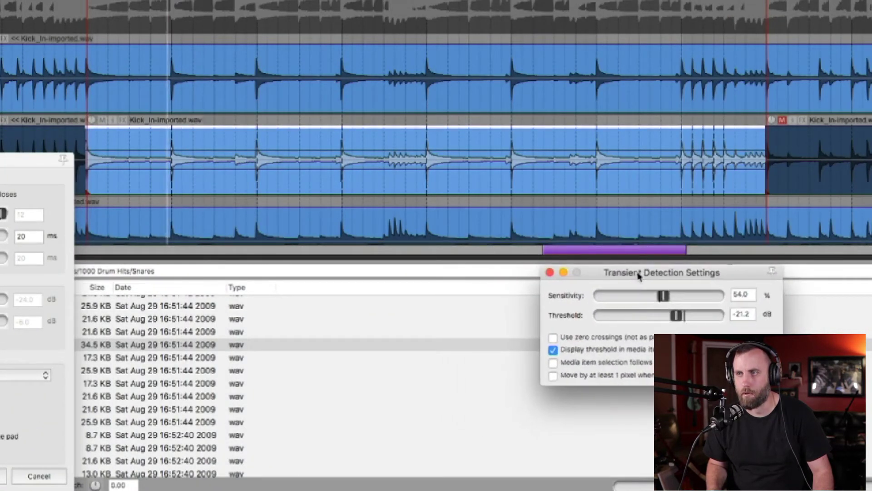
pyautogui.click(547, 273)
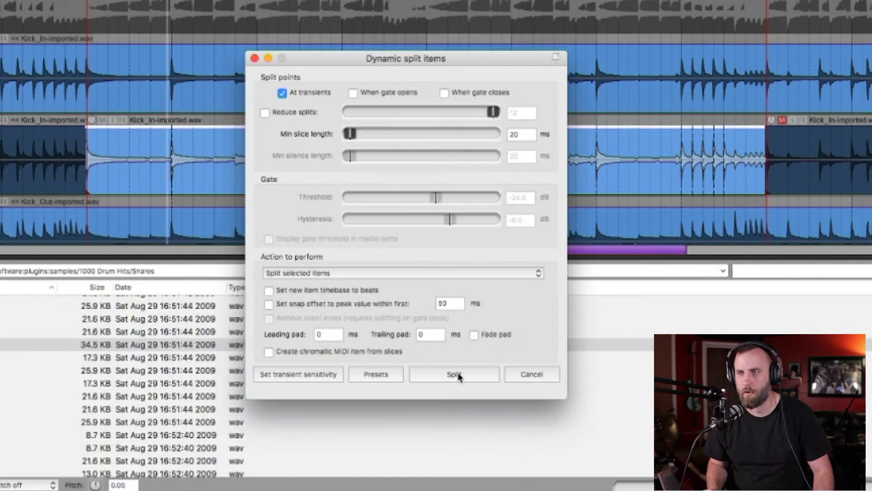
pyautogui.click(453, 374)
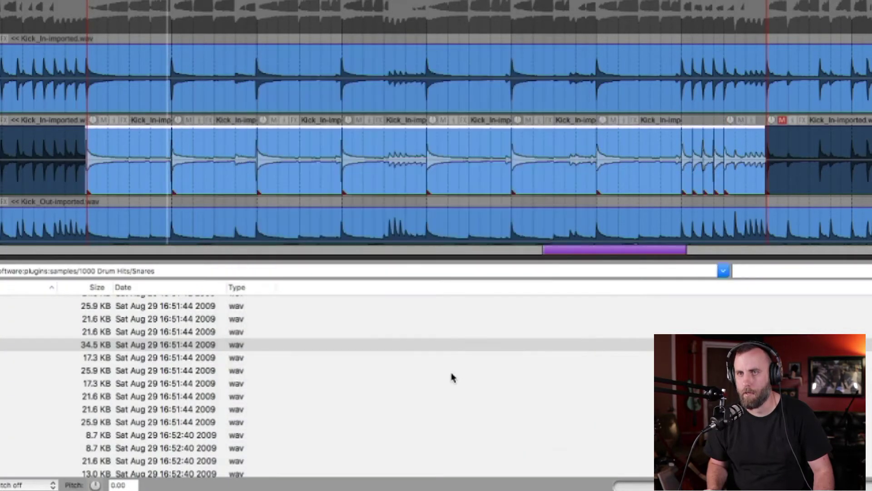
pyautogui.click(109, 175)
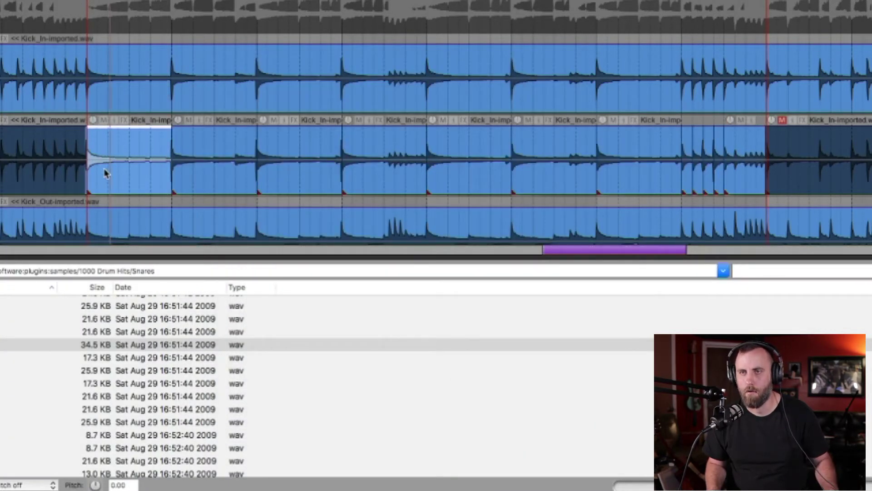
# Step: Browse the Media Explorer to the Kicks 2 sample folder
pyautogui.rightClick(460, 73)
pyautogui.moveTo(509, 86)
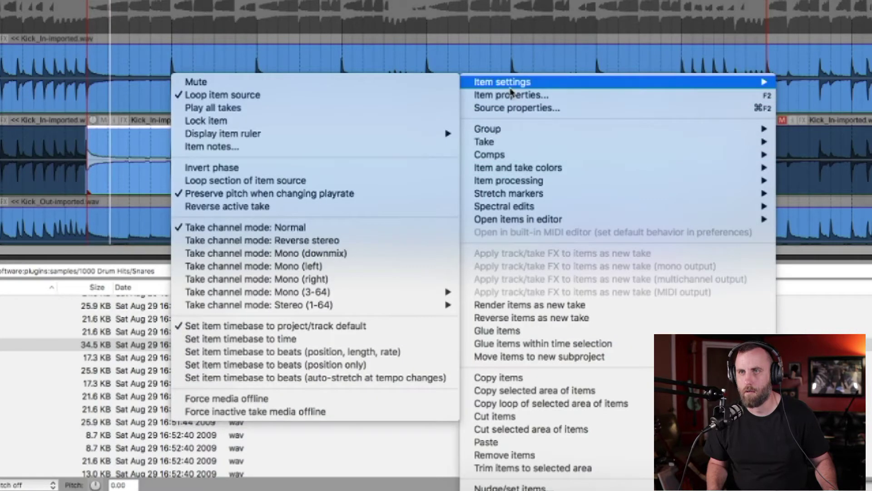
pyautogui.click(343, 95)
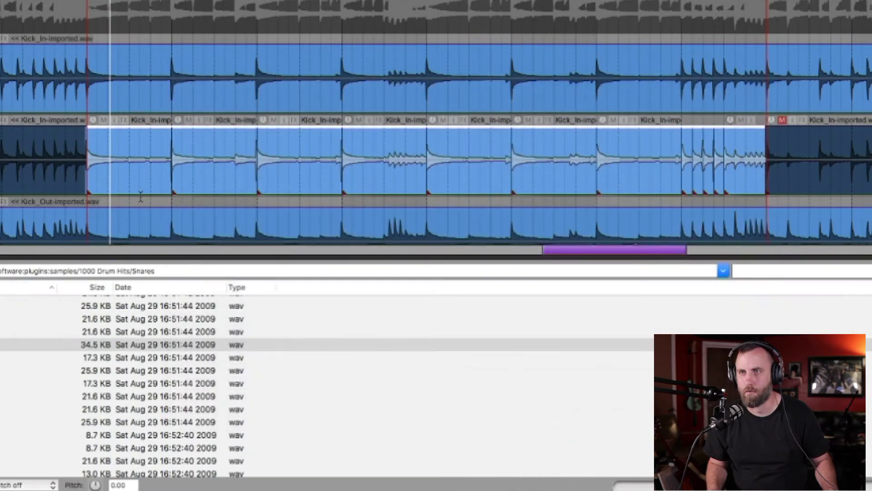
pyautogui.click(212, 269)
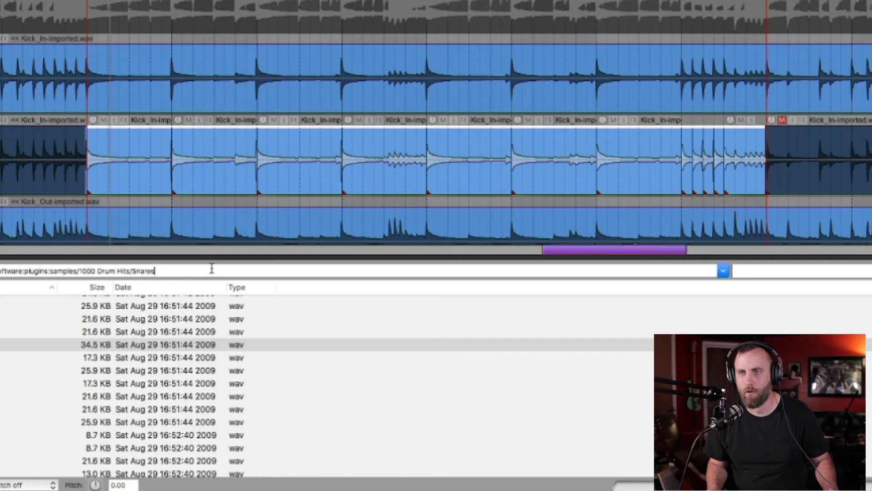
pyautogui.click(723, 271)
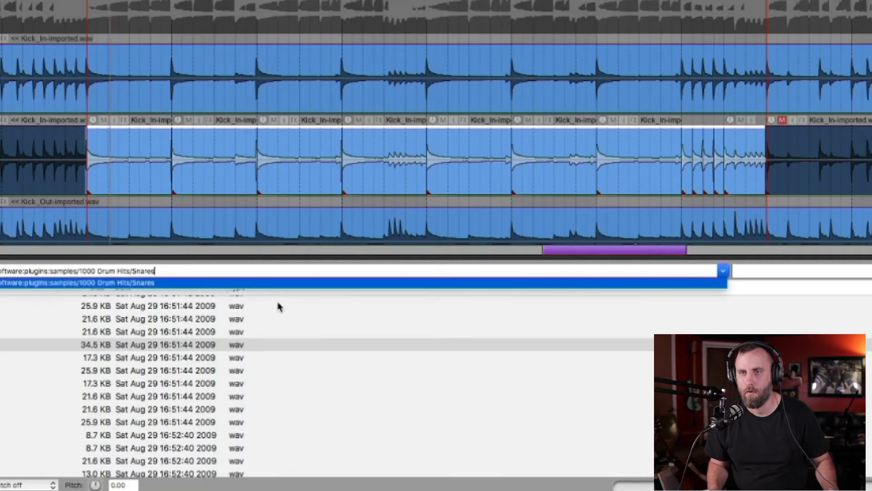
pyautogui.click(197, 284)
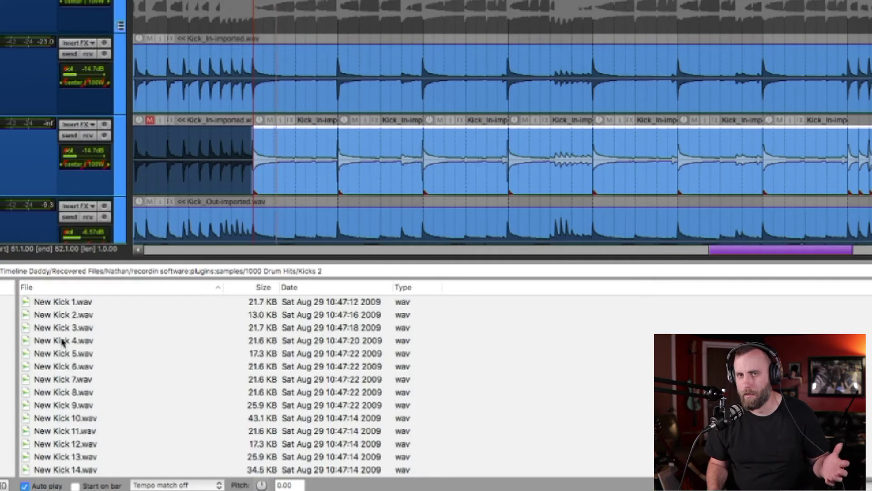
# Step: Audition New Kick 1 through 4 and settle on New Kick 3.wav
pyautogui.click(60, 305)
pyautogui.click(61, 314)
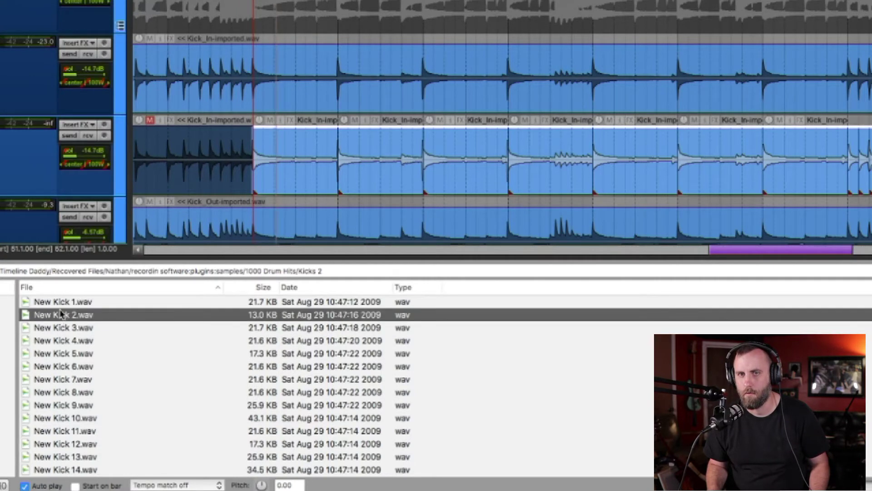
pyautogui.click(61, 302)
pyautogui.click(63, 328)
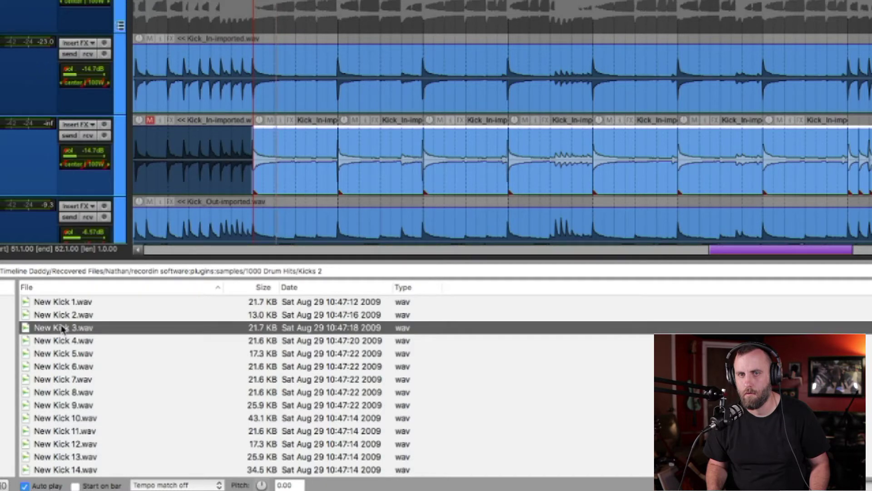
pyautogui.click(61, 341)
pyautogui.click(62, 328)
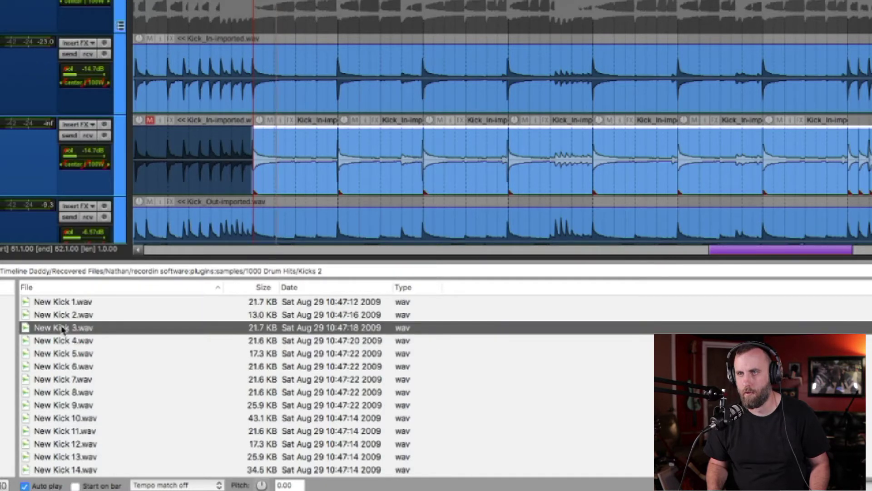
# Step: Insert New Kick 3.wav as a take on the split hits, with item volume lowered to -7.60 dB
pyautogui.rightClick(62, 328)
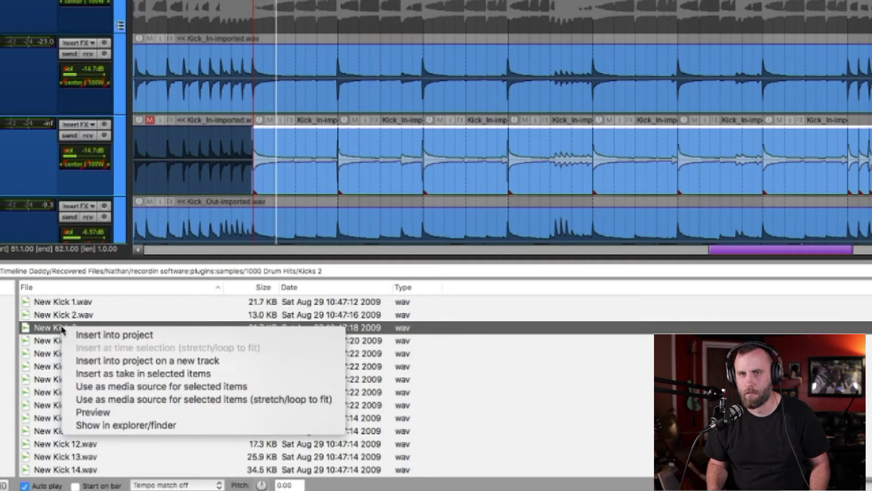
pyautogui.click(108, 376)
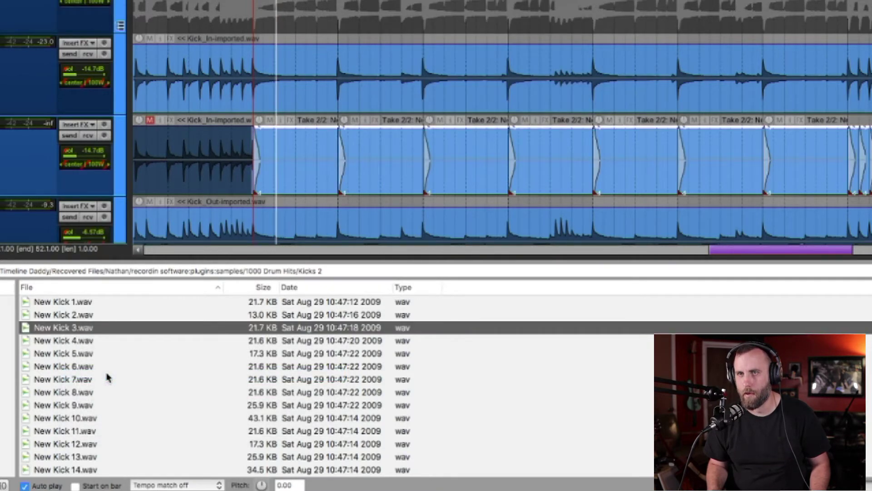
pyautogui.click(259, 121)
pyautogui.moveTo(259, 121); pyautogui.dragTo(259, 170)
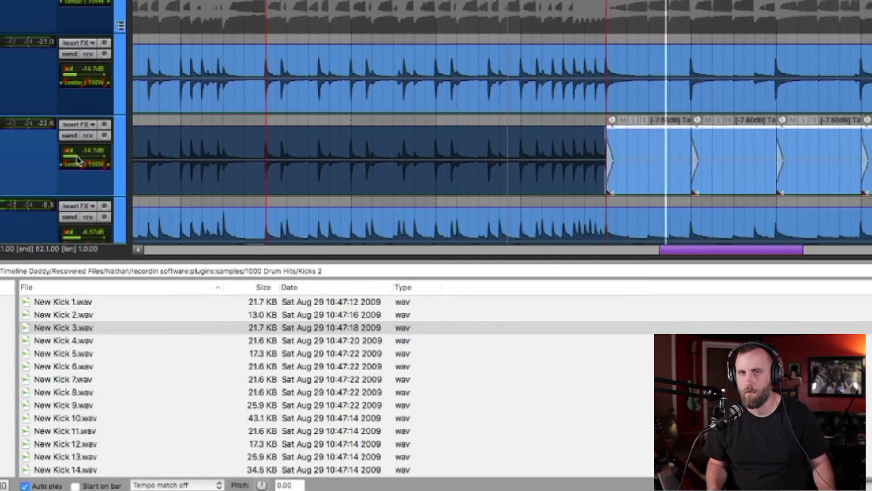
# Step: Push the KickIn Samp track fader from -14.7 dB up to about +2.83 dB
pyautogui.moveTo(75, 157); pyautogui.dragTo(93, 157)
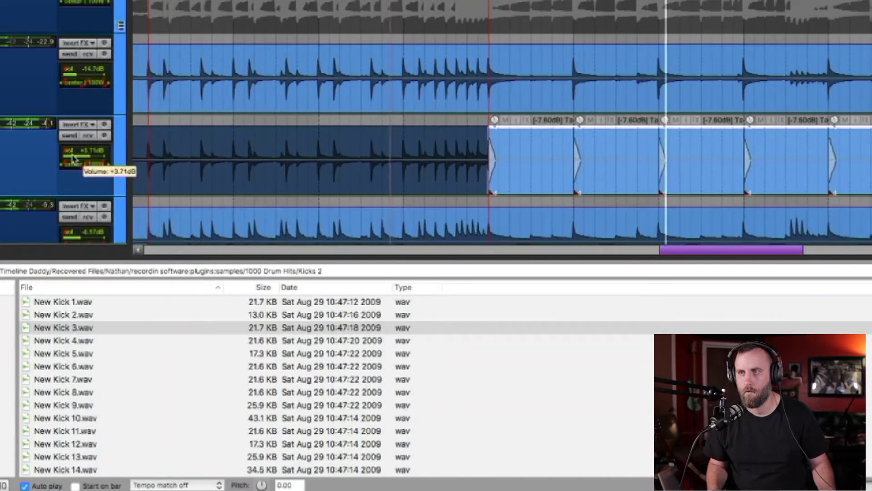
pyautogui.scroll(-3, 88, 159)
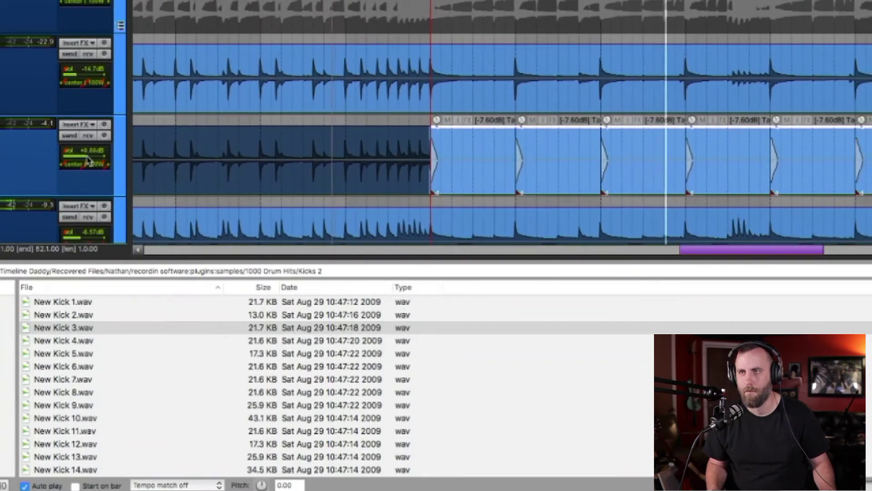
pyautogui.scroll(-3, 89, 160)
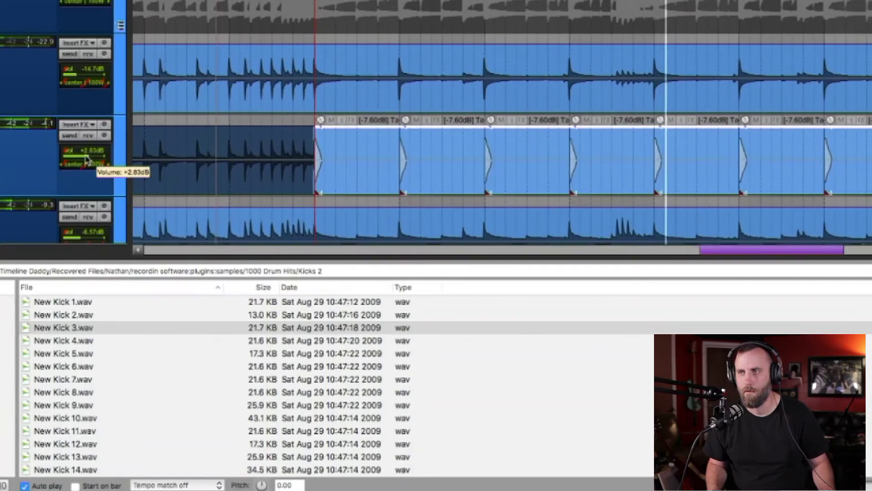
pyautogui.moveTo(86, 159)
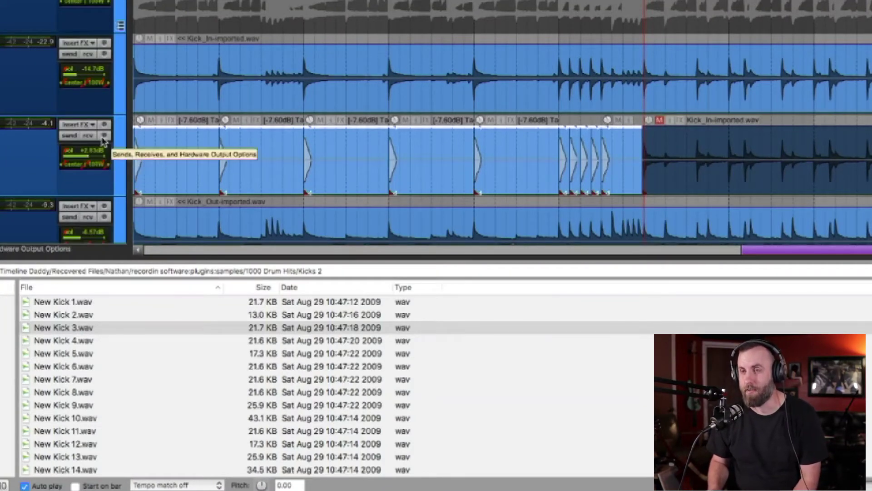
pyautogui.scroll(-3, 299, 120)
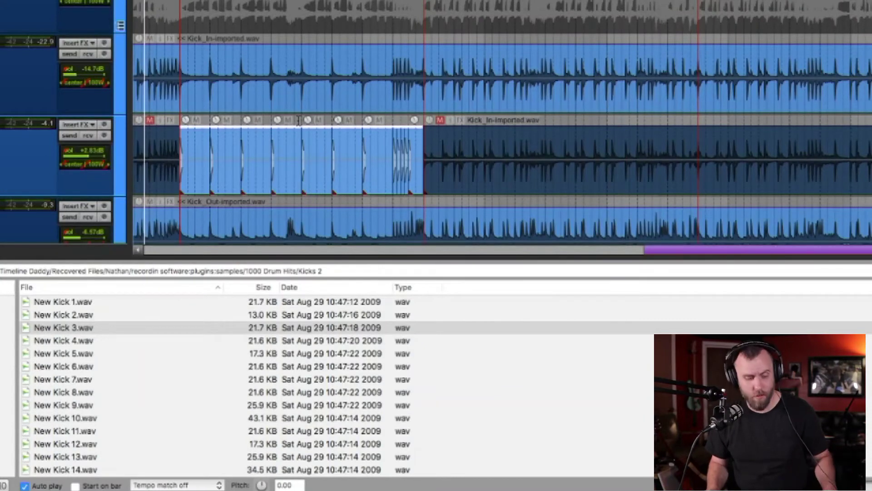
pyautogui.hscroll(-3, 298, 123)
pyautogui.hscroll(-2, 298, 124)
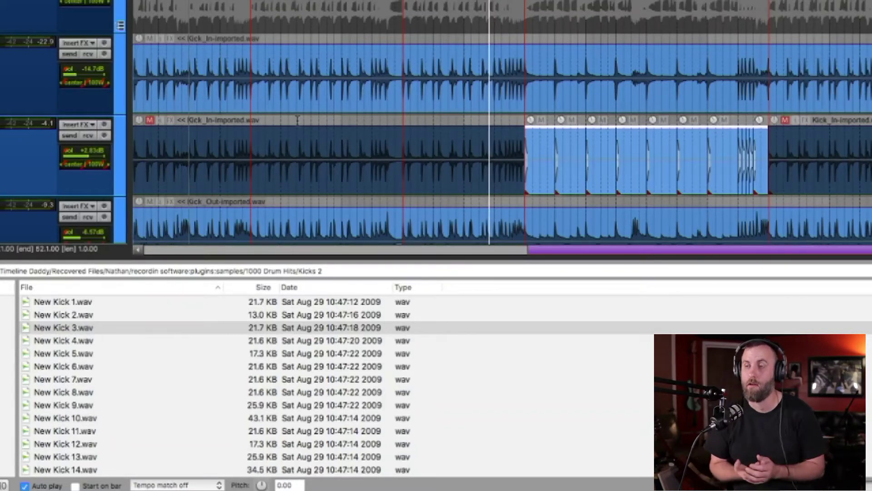
pyautogui.hscroll(-5, 291, 123)
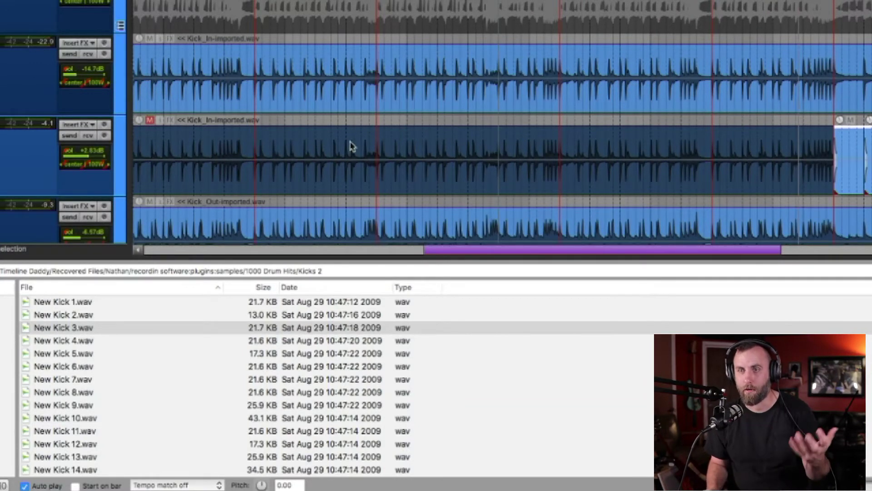
pyautogui.scroll(1, 834, 162)
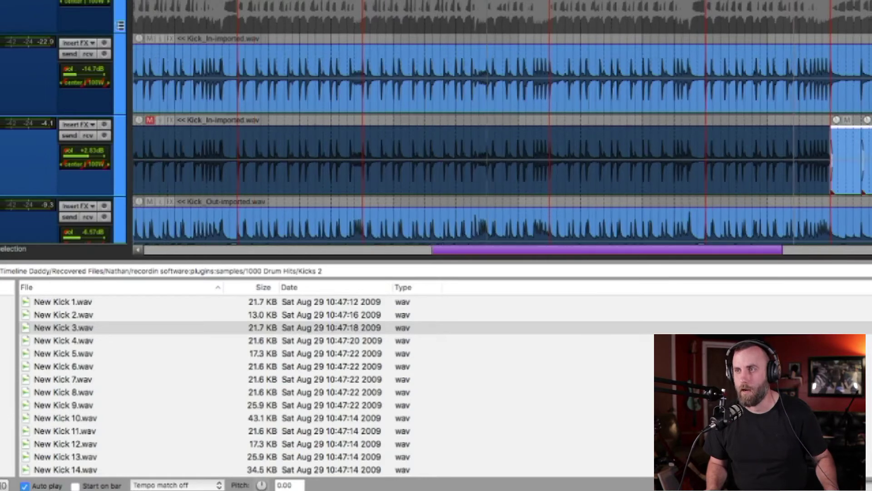
pyautogui.scroll(4, 834, 162)
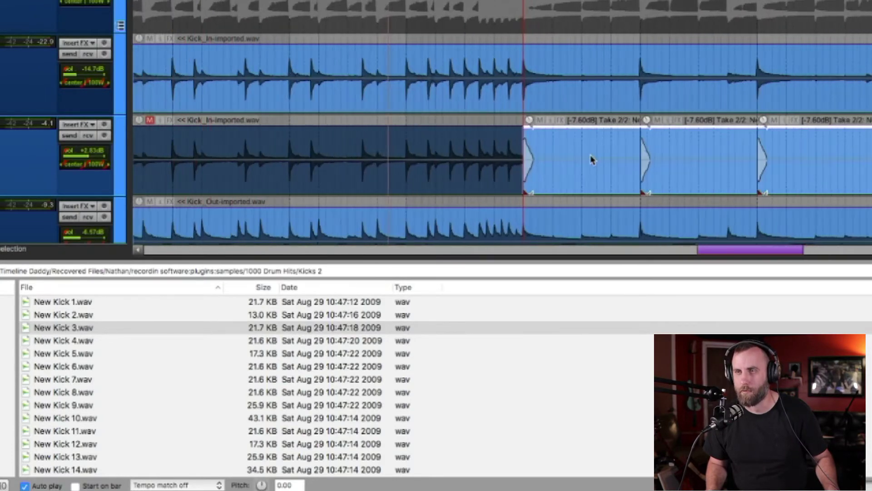
pyautogui.scroll(-2, 845, 165)
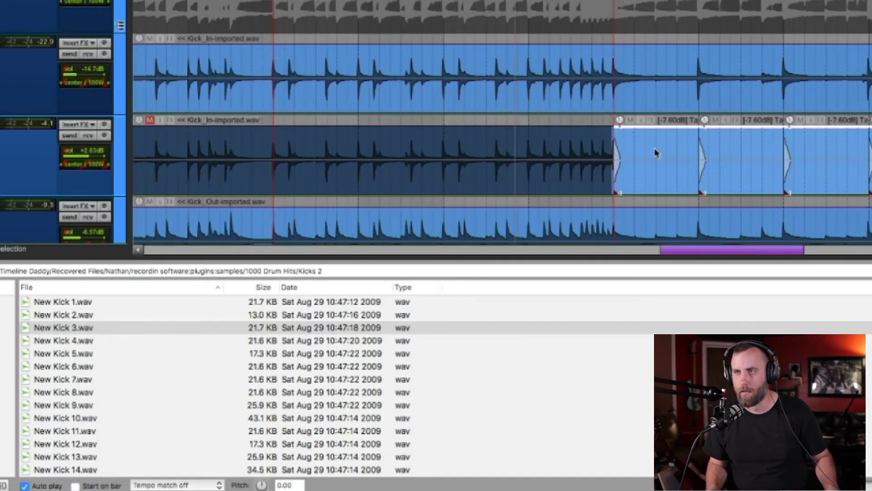
# Step: Audition New Kick 8 and 9, then add New Kick 9.wav as another take on the hits
pyautogui.click(69, 394)
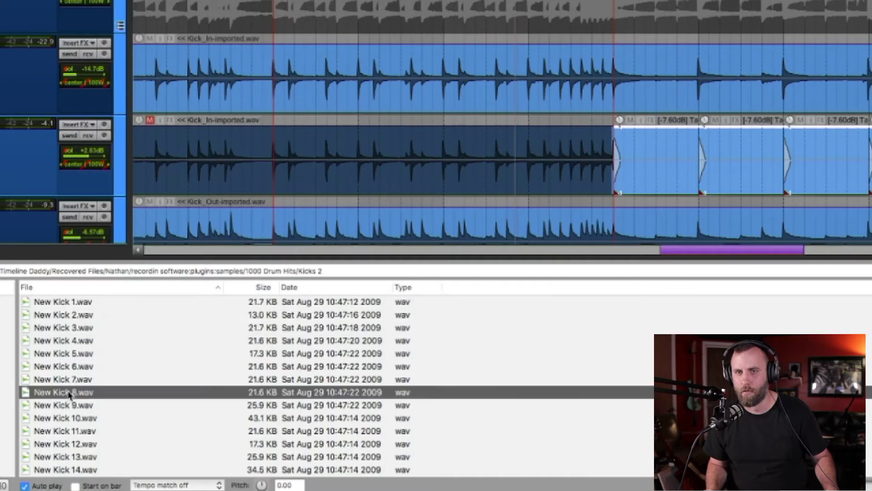
pyautogui.click(68, 406)
pyautogui.click(68, 394)
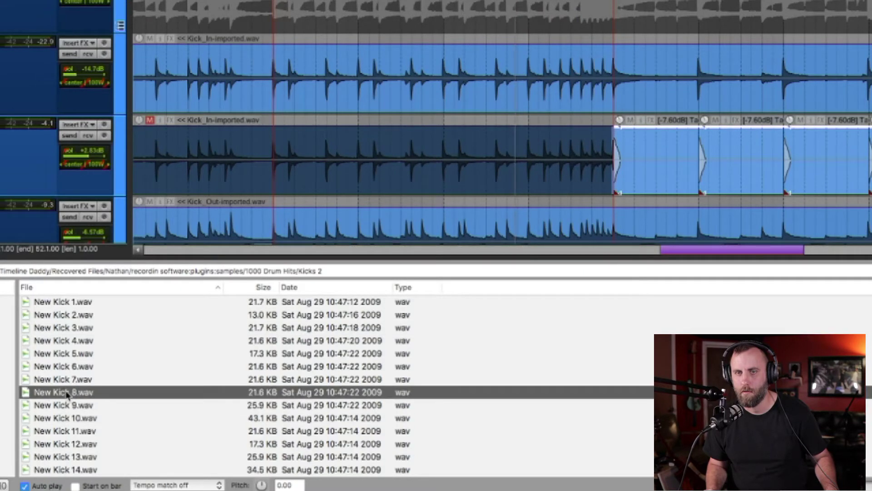
pyautogui.click(65, 406)
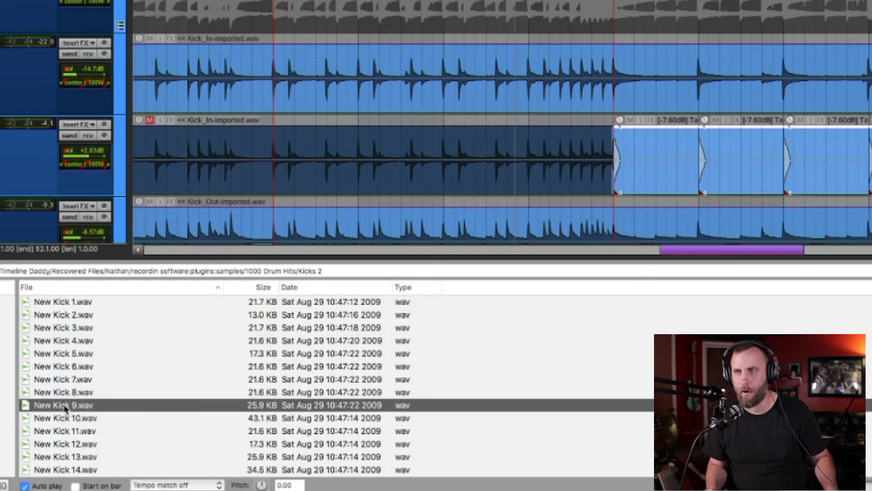
pyautogui.rightClick(65, 406)
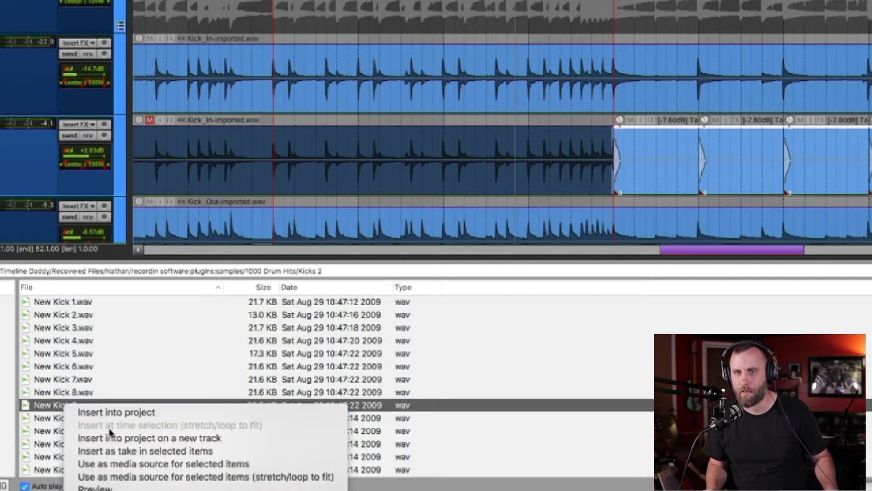
pyautogui.click(111, 451)
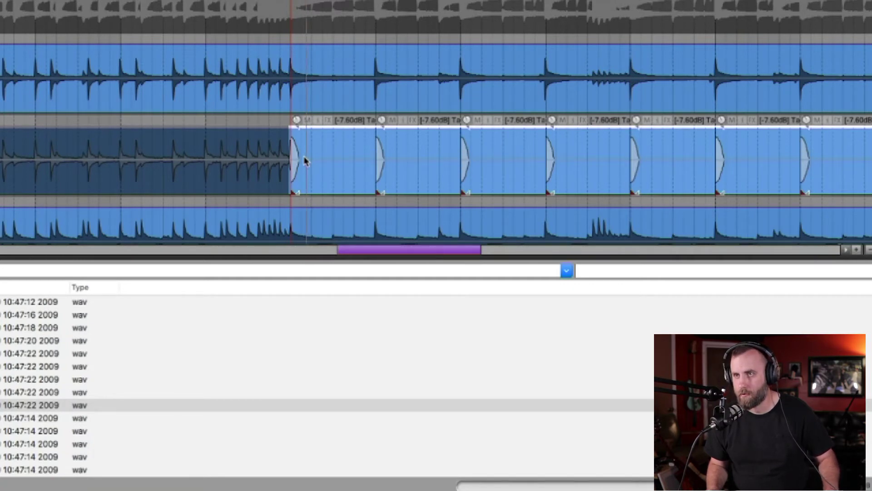
# Step: Cycle through the kick takes and play back from just before the slices
pyautogui.press('t')
pyautogui.press('t')
pyautogui.press('t')
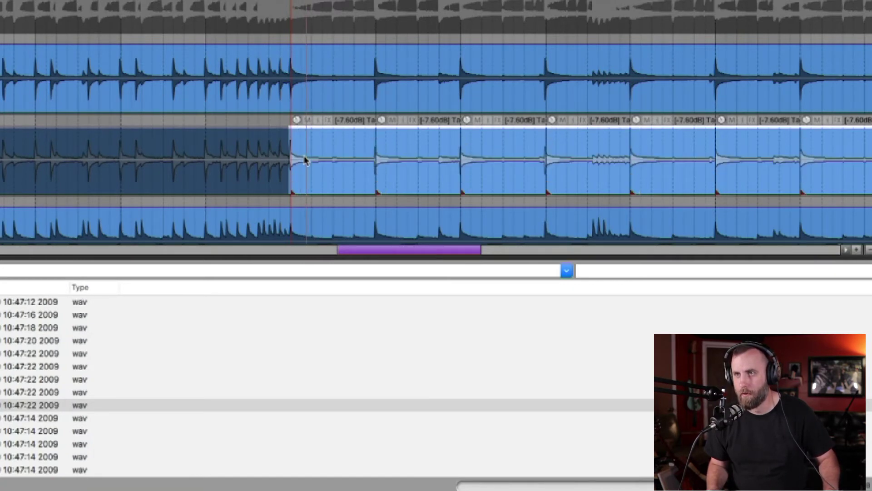
pyautogui.press('t')
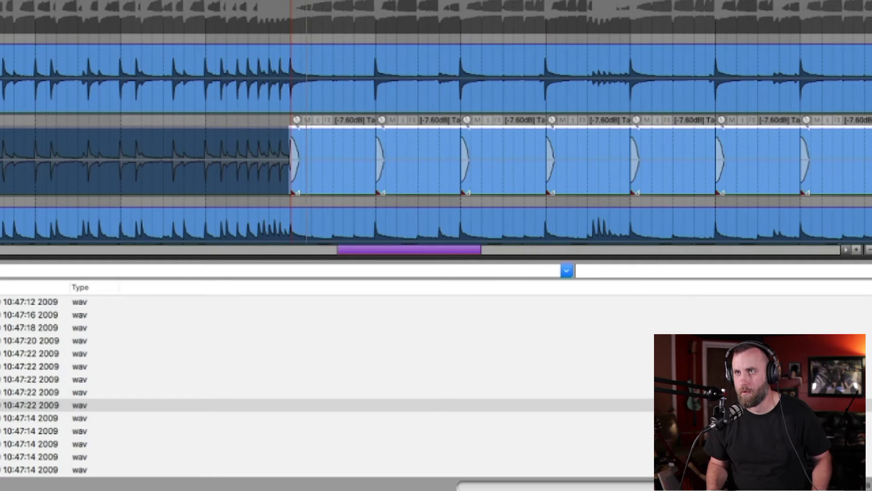
pyautogui.click(216, 159)
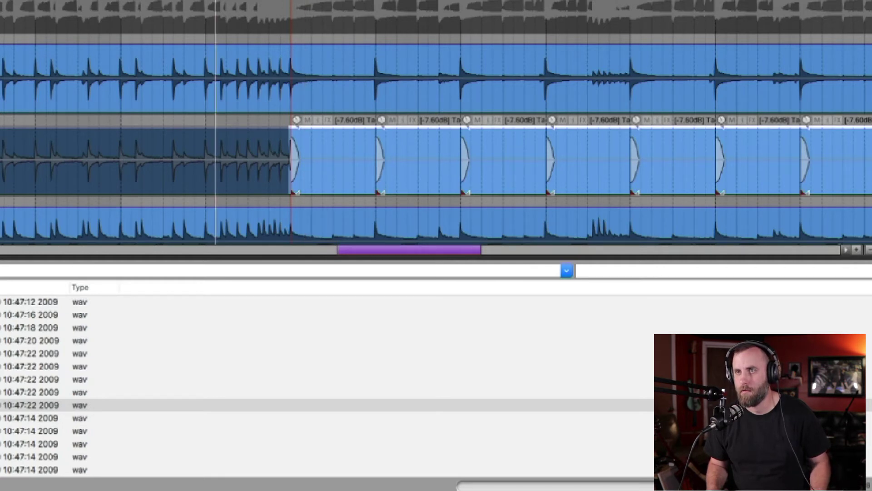
pyautogui.press('space')
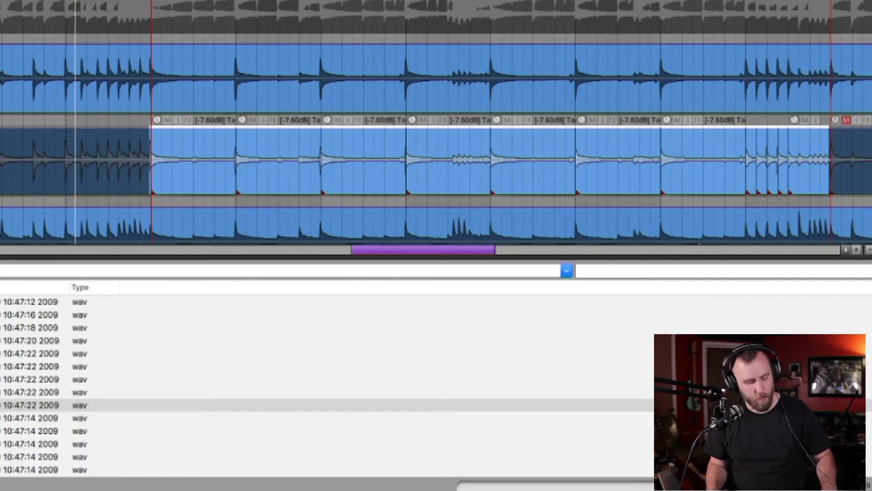
# Step: Stop playback and enable Loop item source on the sliced sample items
pyautogui.press('space')
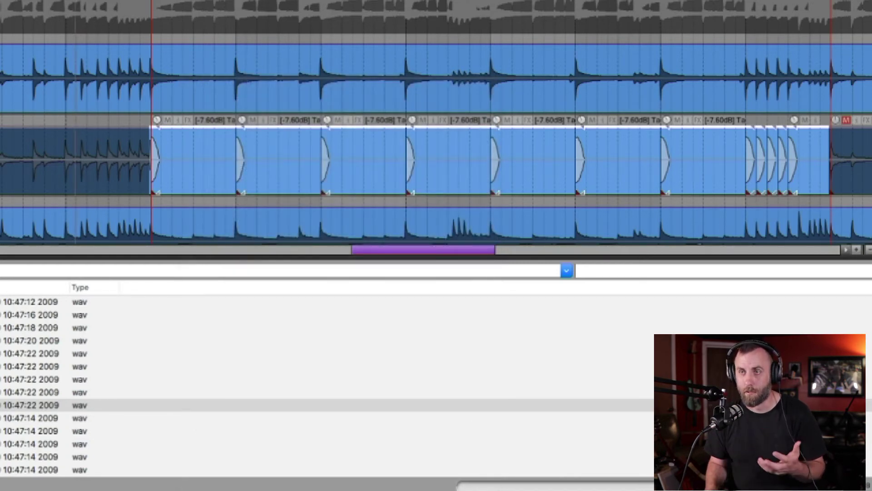
pyautogui.rightClick(183, 169)
pyautogui.moveTo(201, 87)
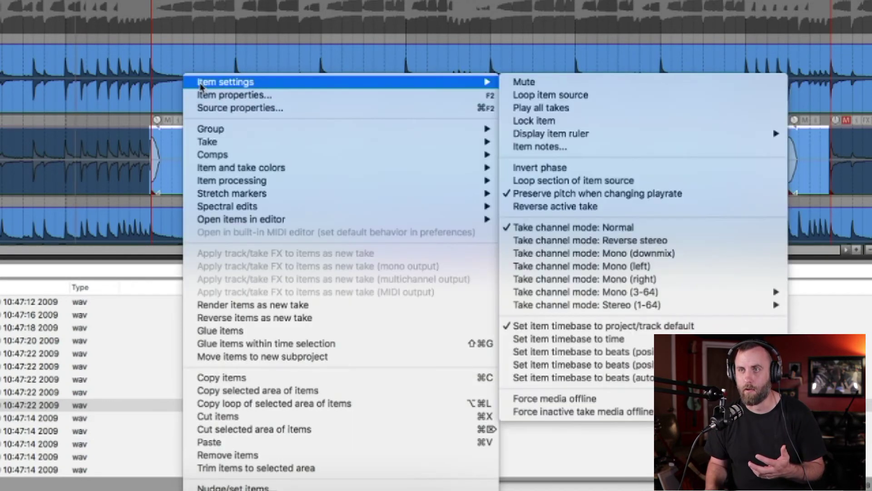
pyautogui.click(552, 95)
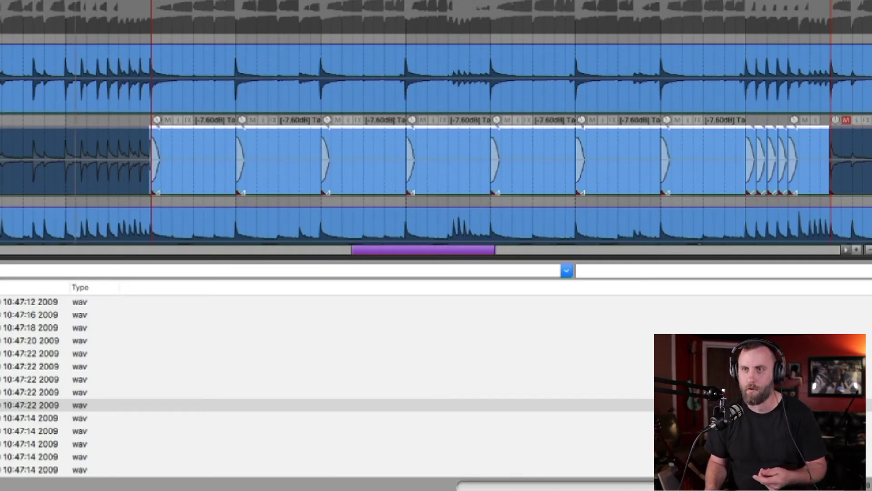
pyautogui.click(191, 159)
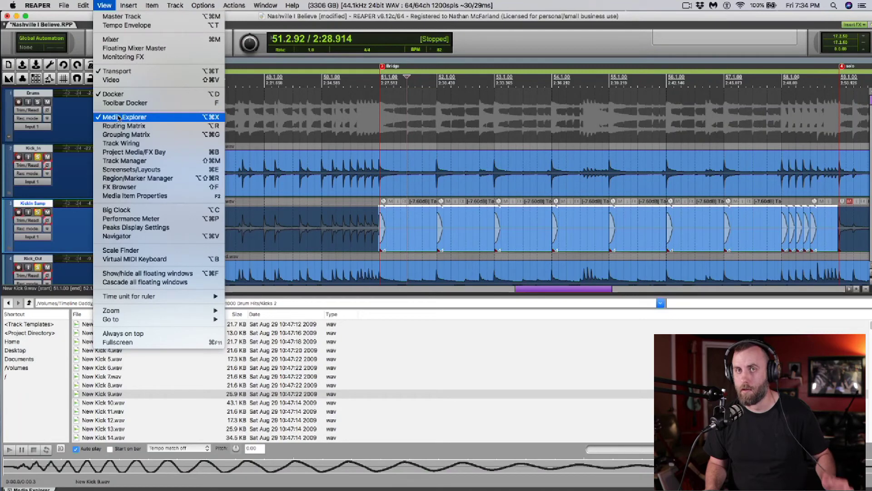
pyautogui.click(82, 227)
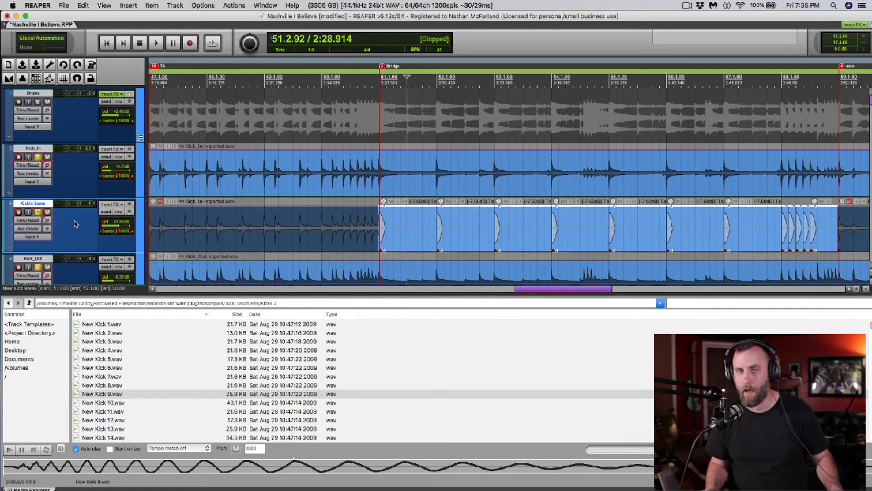
# Step: Hide the Media Explorer, zoom in on Kick_In, and place the edit cursor at 42.1.00
pyautogui.press('super+alt+x')
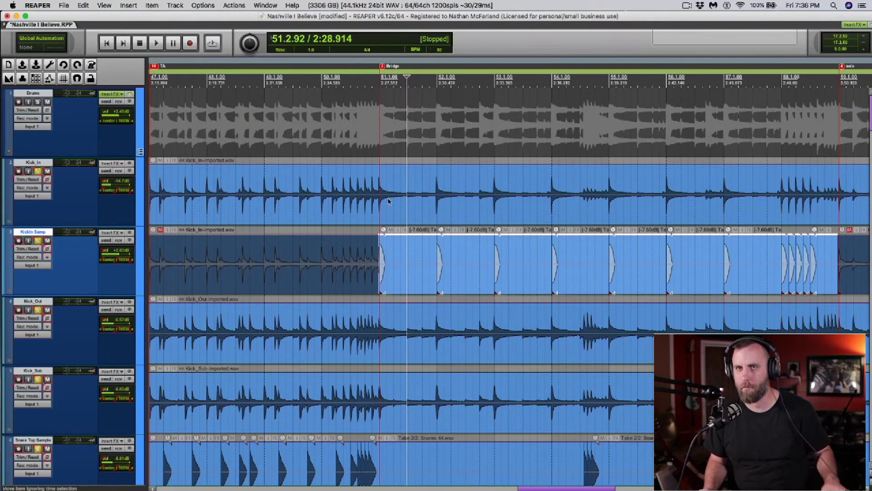
pyautogui.hscroll(-10, 361, 201)
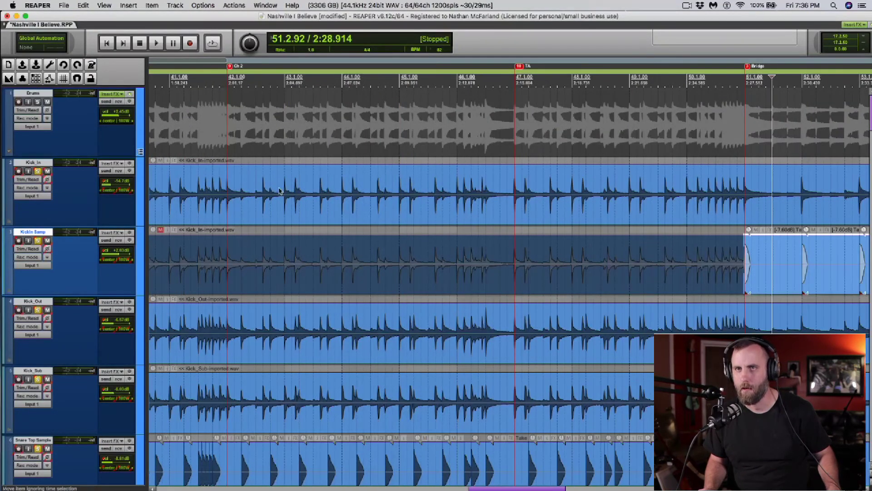
pyautogui.scroll(3, 223, 200)
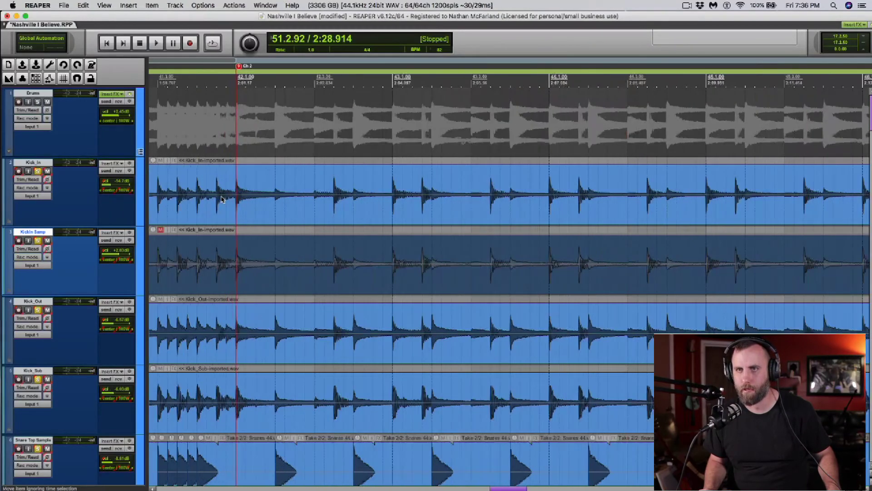
pyautogui.click(233, 193)
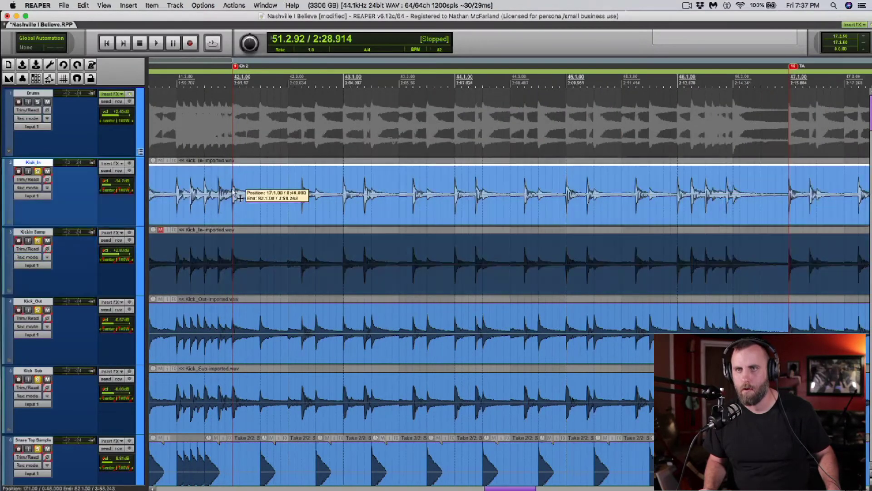
pyautogui.scroll(3, 233, 193)
pyautogui.scroll(3, 233, 193)
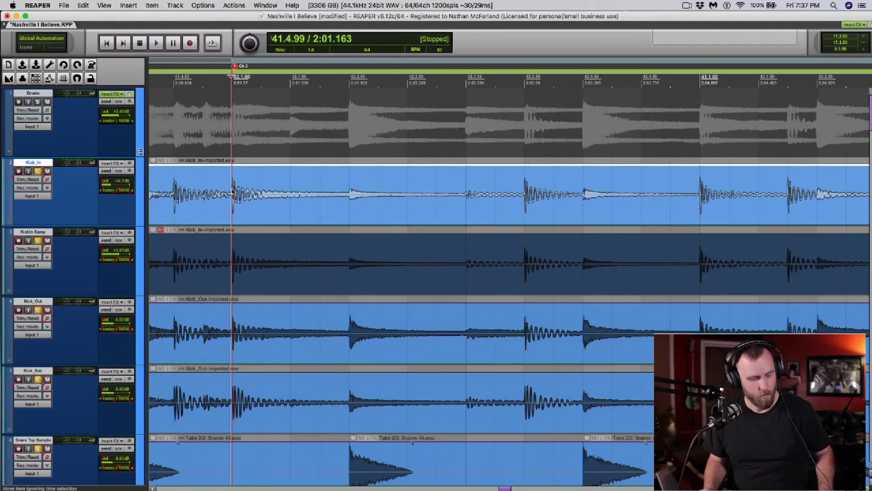
pyautogui.click(232, 193)
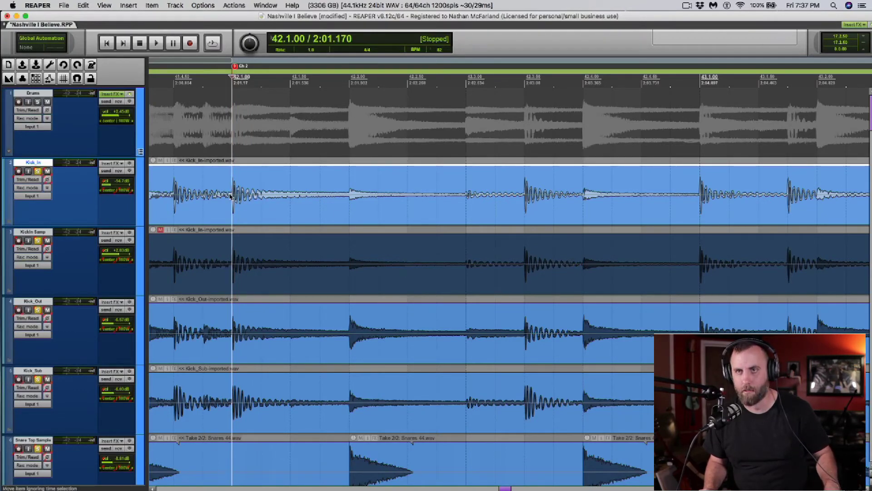
# Step: Split the Kick_In item at bar 42 and at bar 47
pyautogui.press('s')
pyautogui.scroll(-6, 296, 197)
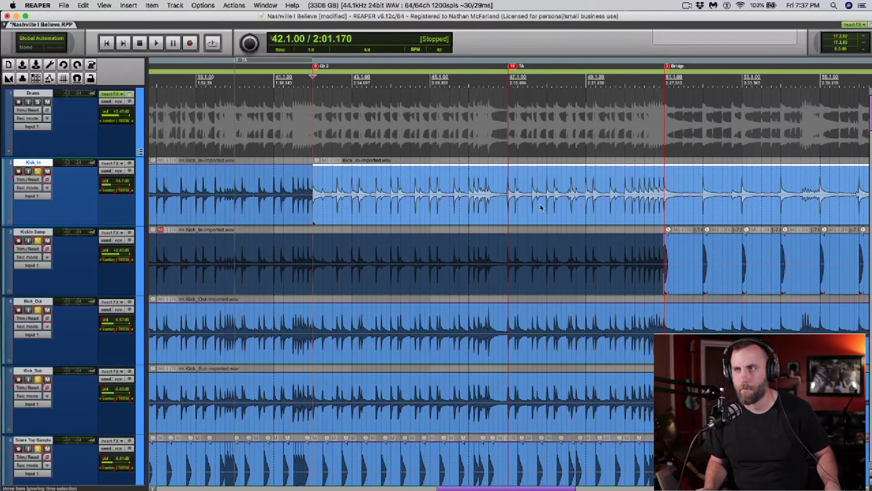
pyautogui.scroll(5, 518, 207)
pyautogui.click(448, 198)
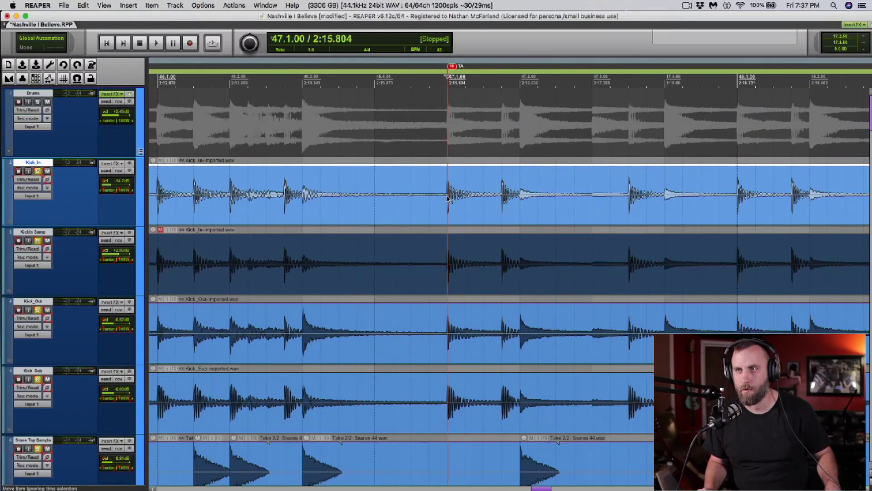
pyautogui.press('s')
pyautogui.scroll(-3, 445, 196)
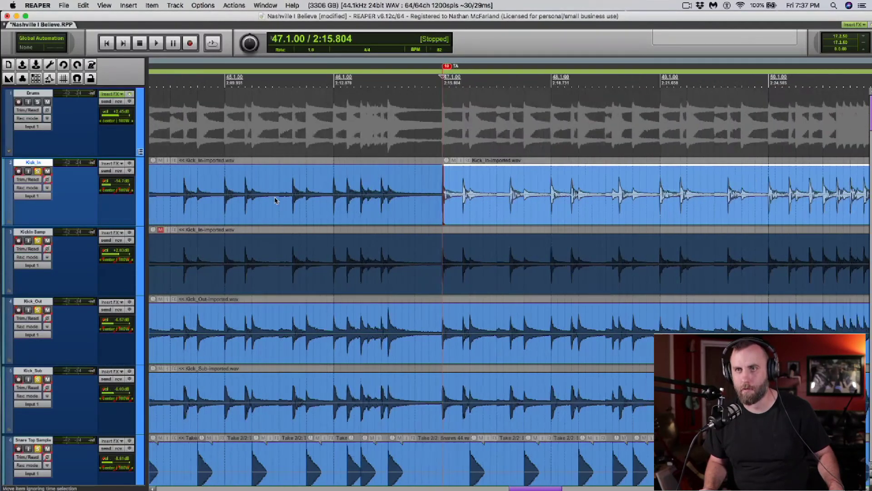
pyautogui.scroll(-3, 445, 197)
pyautogui.scroll(4, 310, 202)
pyautogui.scroll(-1, 310, 203)
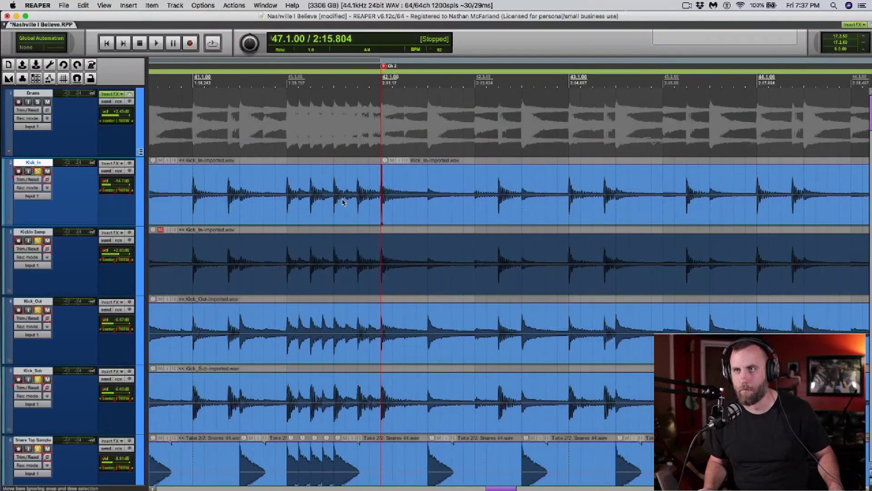
pyautogui.hscroll(5, 340, 199)
# Step: Turn off Loop item source on the bar 42–47 Kick_In section
pyautogui.click(406, 196)
pyautogui.scroll(-3, 406, 196)
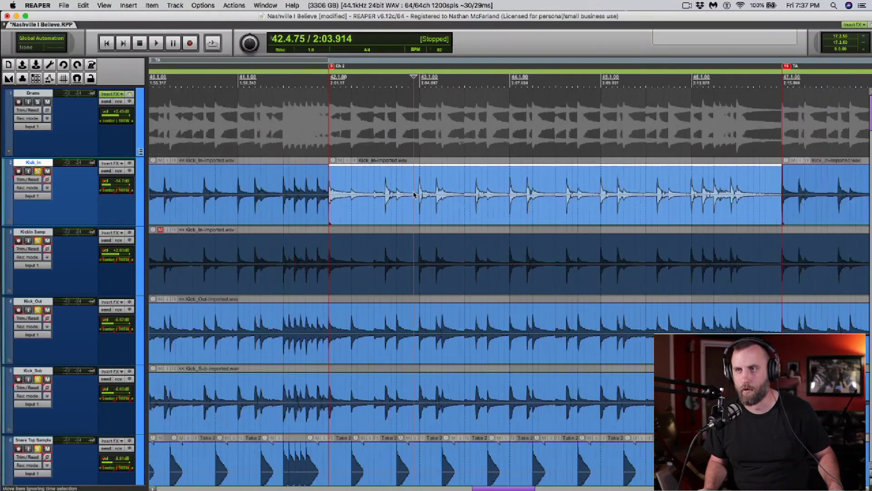
pyautogui.rightClick(385, 187)
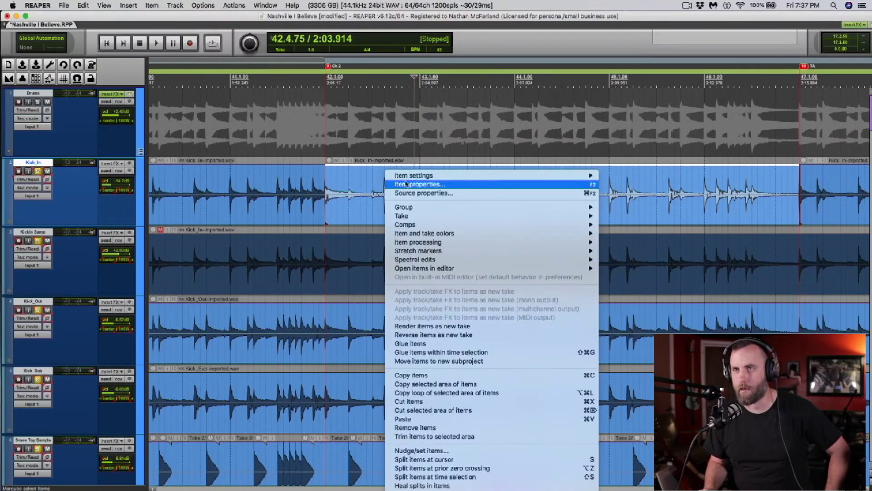
pyautogui.moveTo(409, 178)
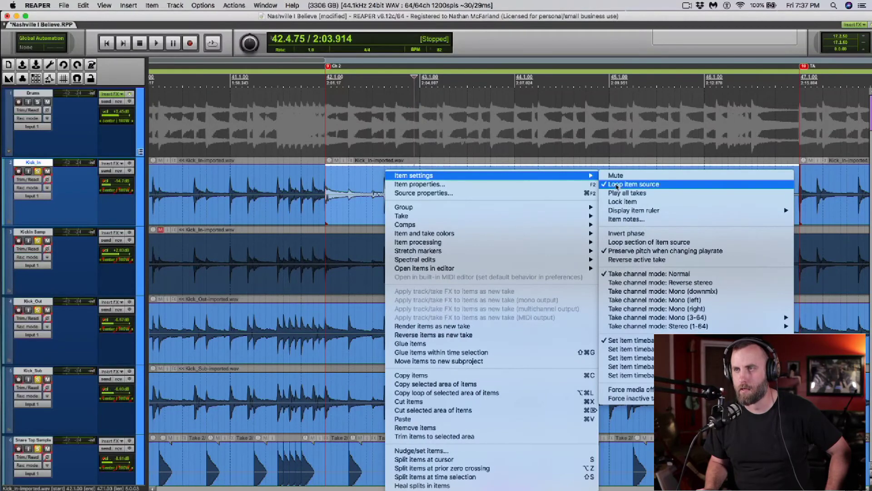
pyautogui.click(617, 185)
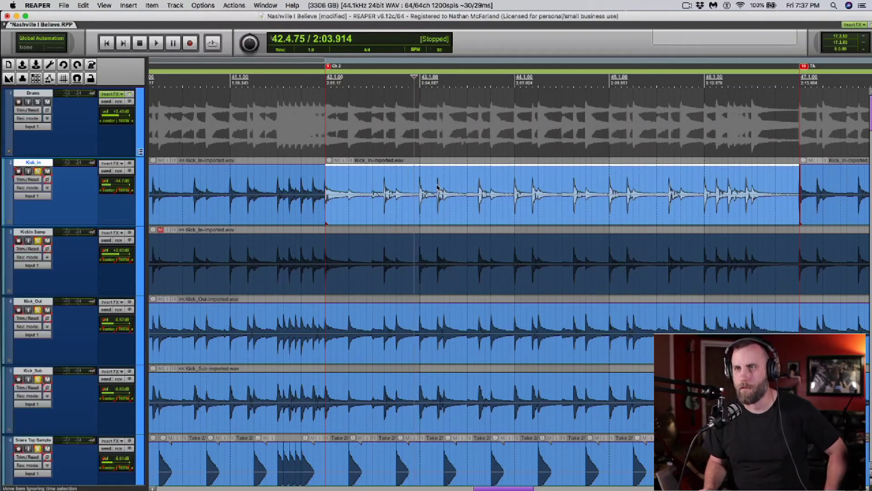
pyautogui.press('d')
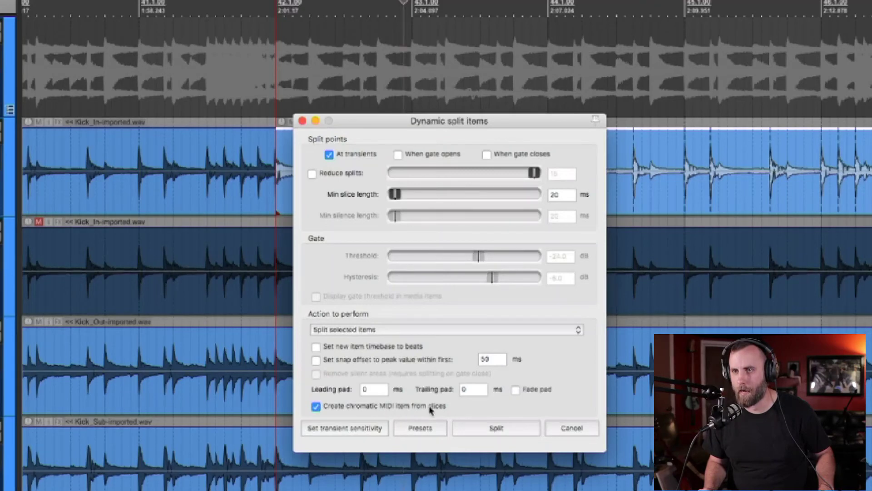
# Step: Split the bridge section at transients with a -18.8 dB threshold, creating a chromatic MIDI item
pyautogui.click(351, 427)
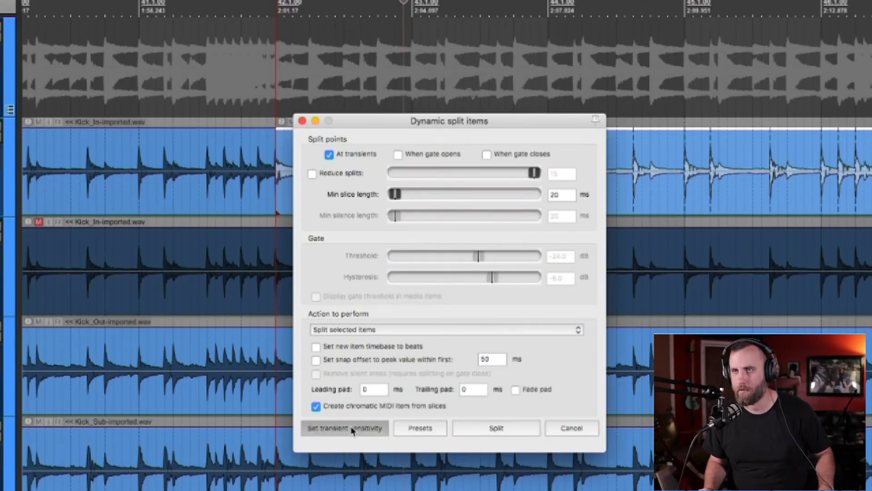
pyautogui.moveTo(499, 126); pyautogui.dragTo(116, 169)
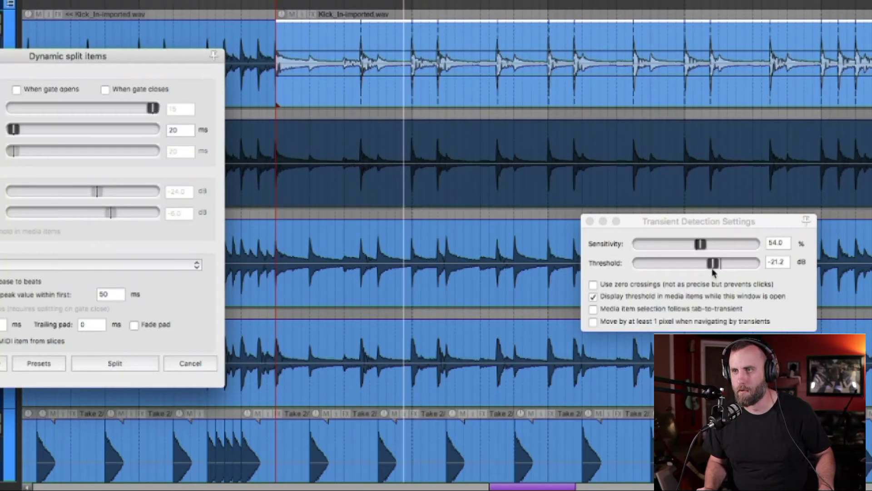
pyautogui.moveTo(712, 272)
pyautogui.mouseDown()
pyautogui.moveTo(695, 272)
pyautogui.moveTo(727, 271)
pyautogui.moveTo(717, 275)
pyautogui.mouseUp()
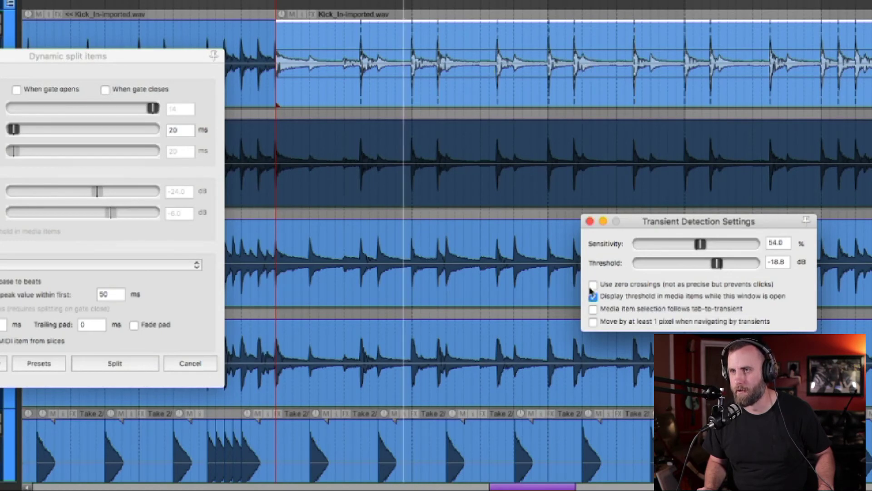
pyautogui.click(590, 221)
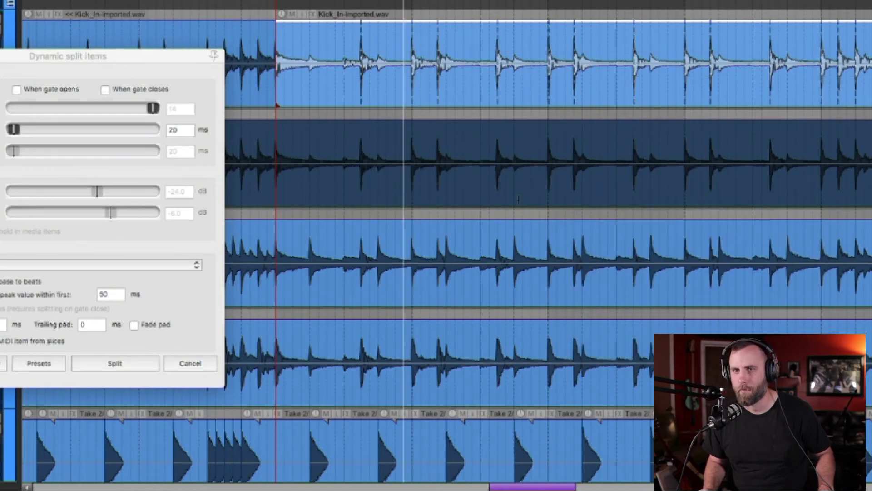
pyautogui.click(114, 363)
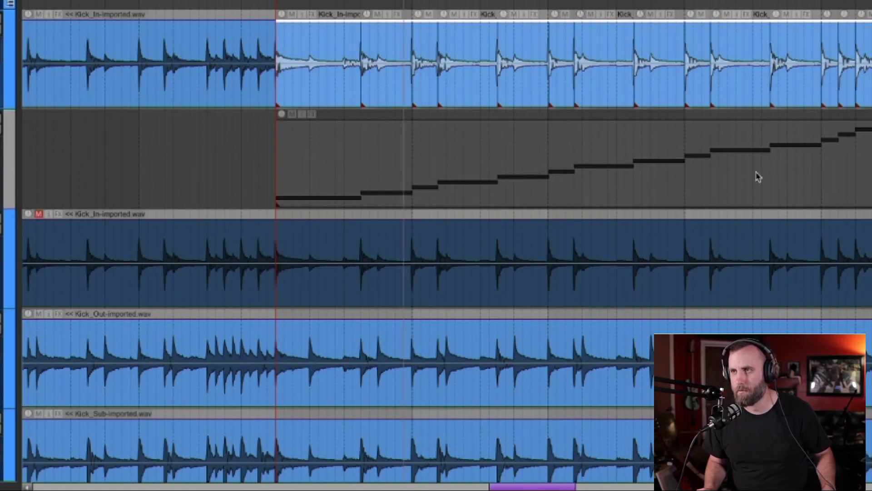
# Step: Set every note in the bridge MIDI item to pitch 37 C#2 through Event properties
pyautogui.click(405, 162)
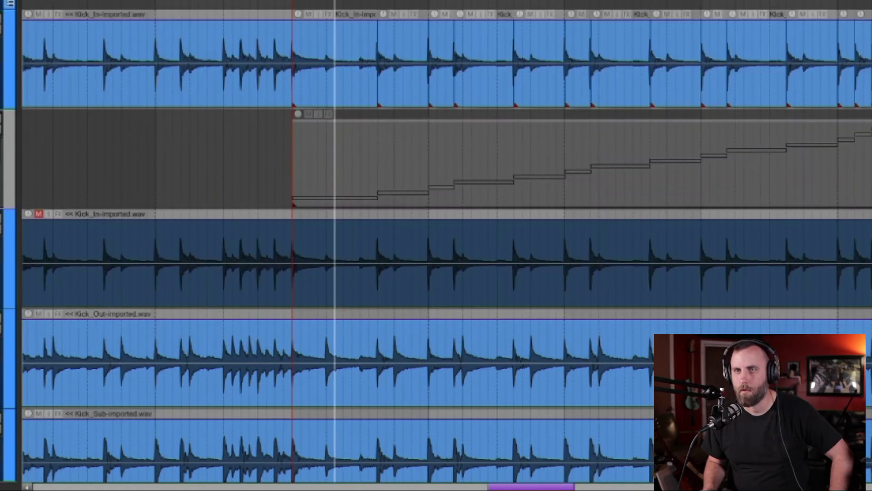
pyautogui.doubleClick(351, 179)
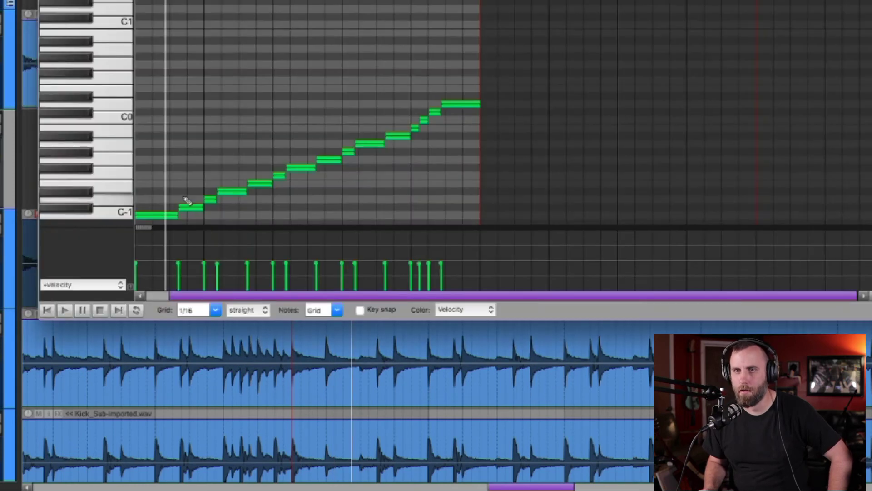
pyautogui.hotkey('ctrl', 'a')
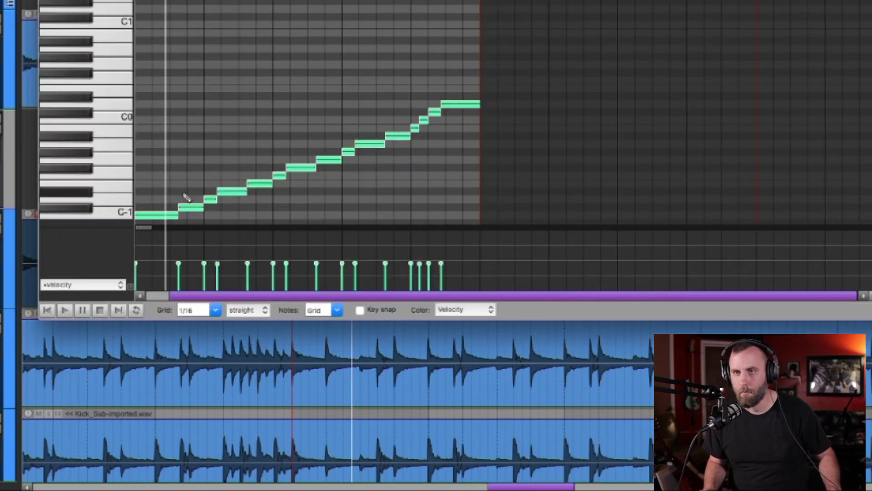
pyautogui.rightClick(164, 219)
pyautogui.moveTo(215, 484)
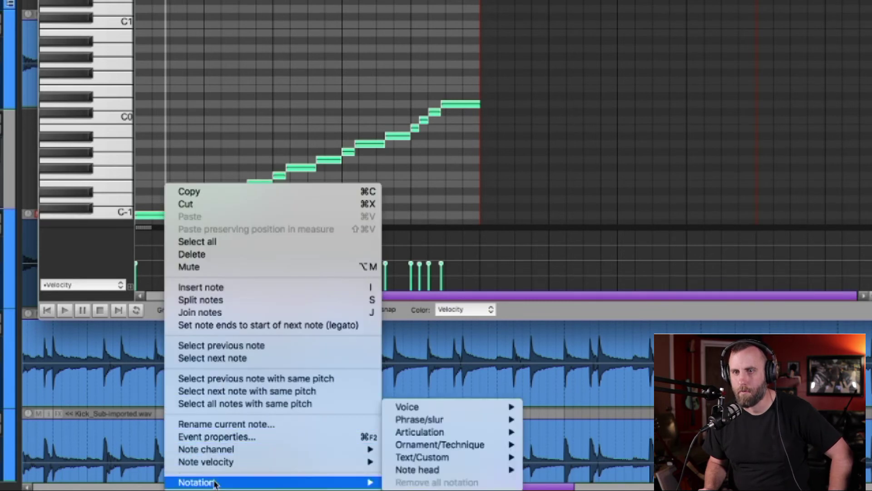
pyautogui.click(224, 437)
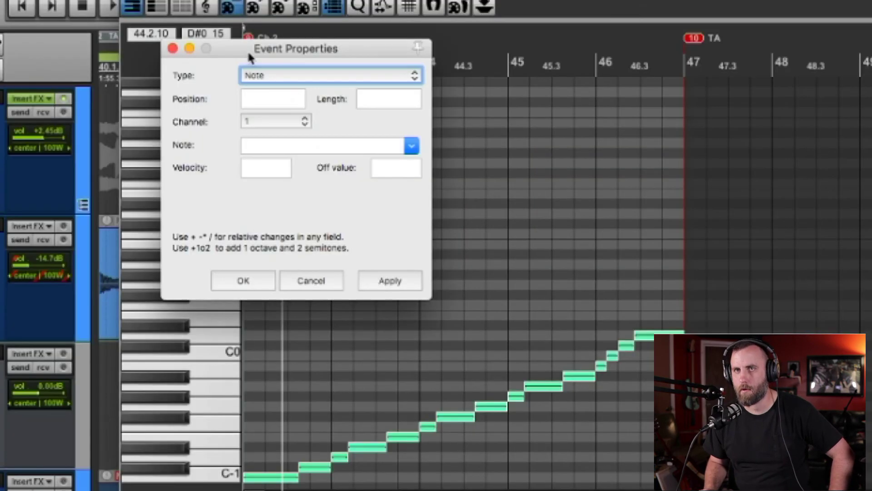
pyautogui.moveTo(247, 50); pyautogui.dragTo(367, 194)
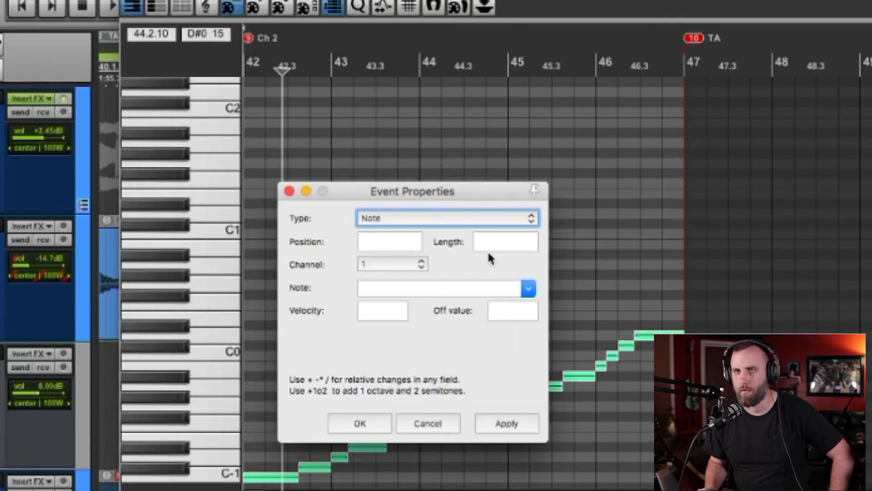
pyautogui.click(528, 288)
pyautogui.press('Escape')
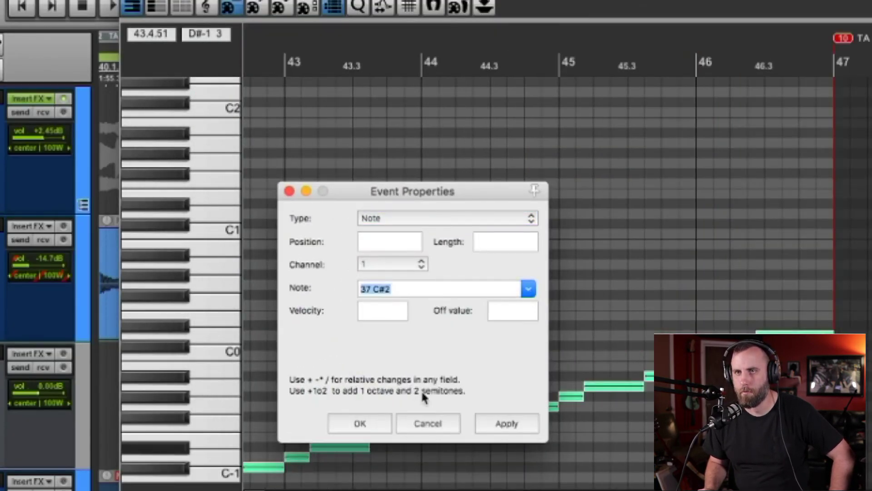
pyautogui.click(492, 425)
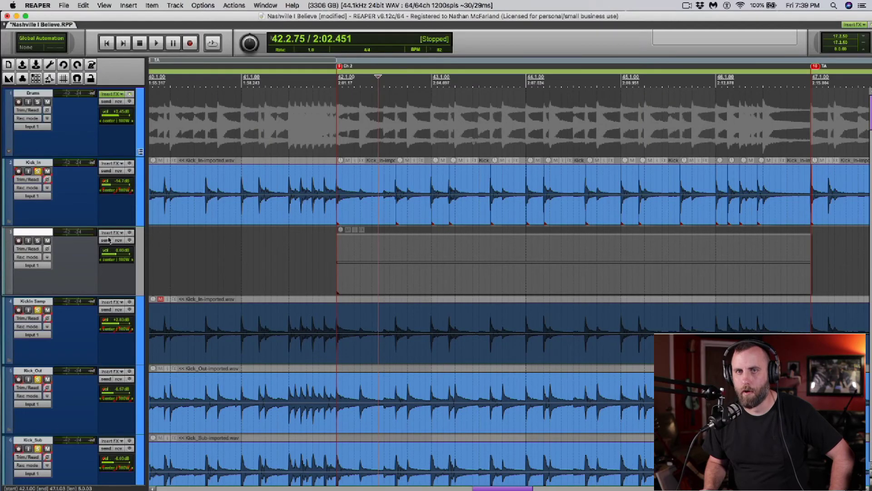
# Step: Load the Toontrack EZdrummer 2 instrument onto track 3
pyautogui.click(109, 232)
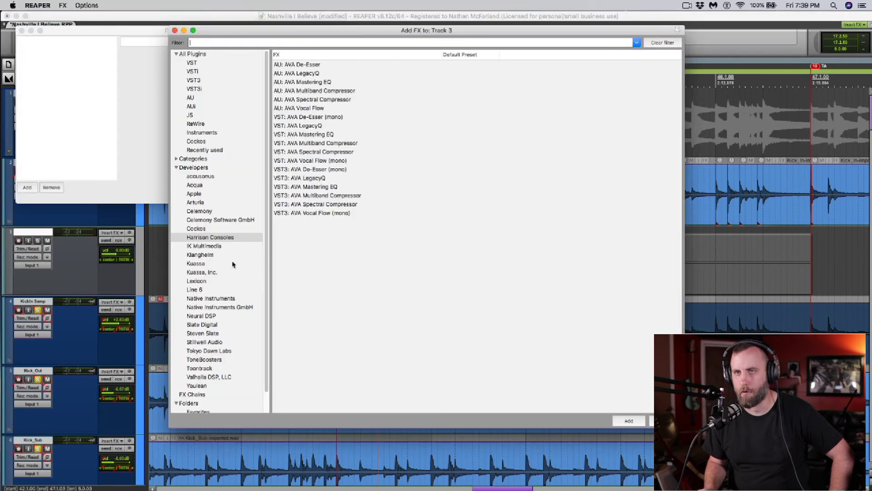
pyautogui.click(204, 369)
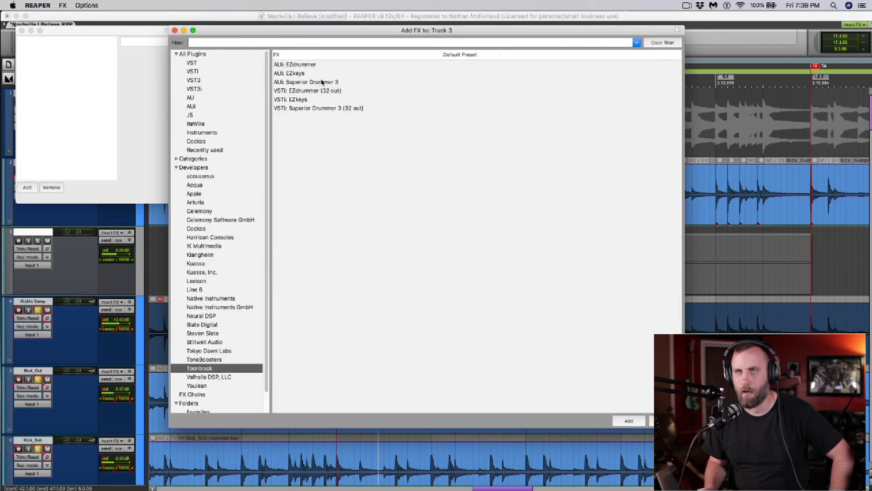
pyautogui.click(303, 66)
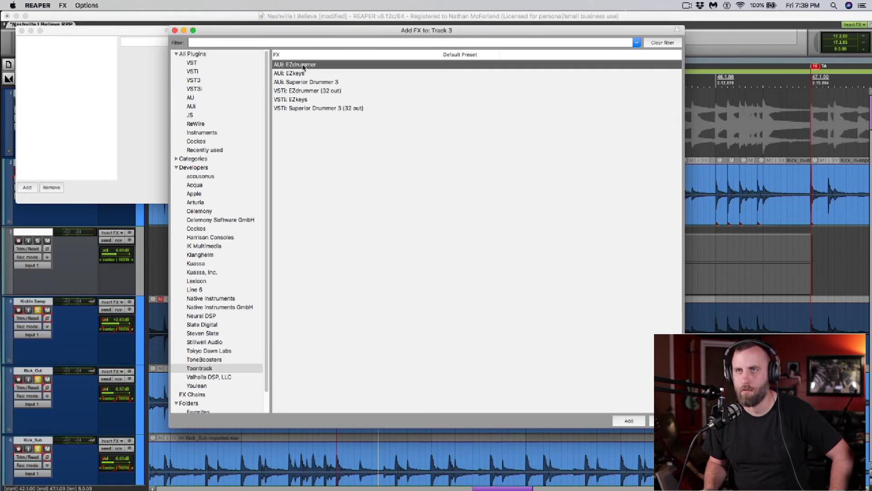
pyautogui.doubleClick(303, 66)
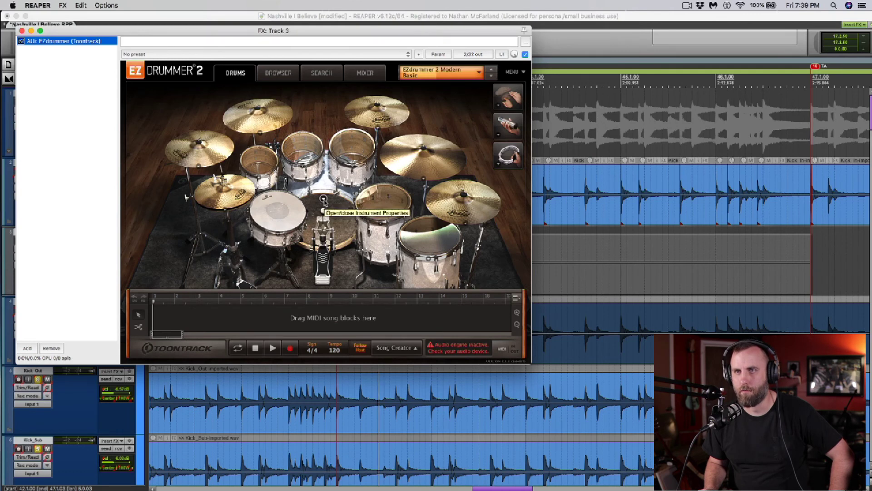
# Step: Show the EZdrummer kick's instrument properties and articulation note mapping
pyautogui.click(323, 200)
pyautogui.click(324, 200)
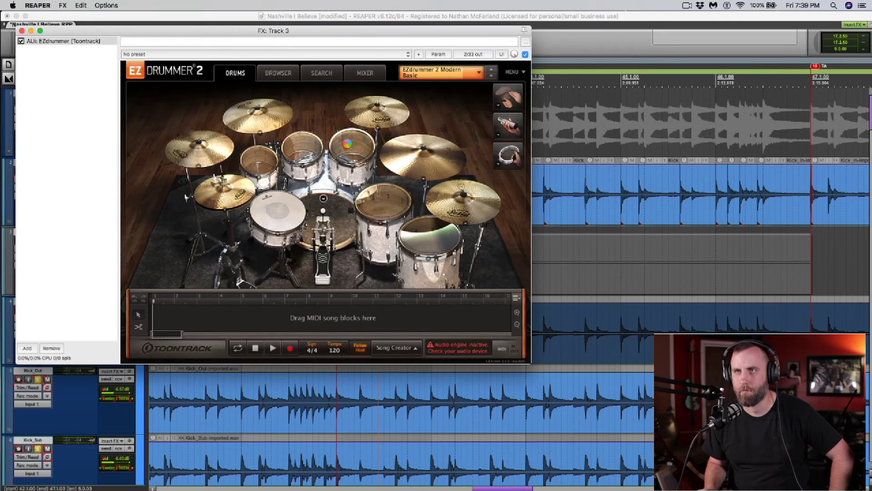
pyautogui.click(324, 199)
pyautogui.click(377, 334)
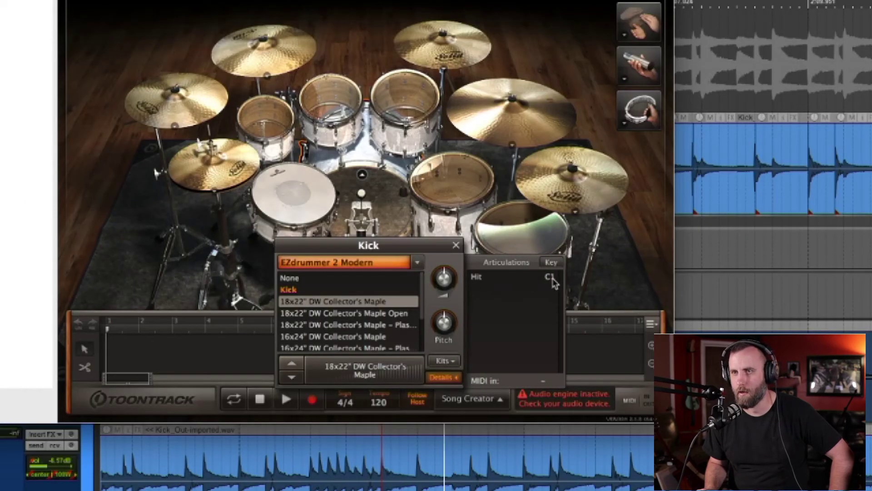
# Step: Reopen the bridge MIDI item in the MIDI editor
pyautogui.rightClick(419, 257)
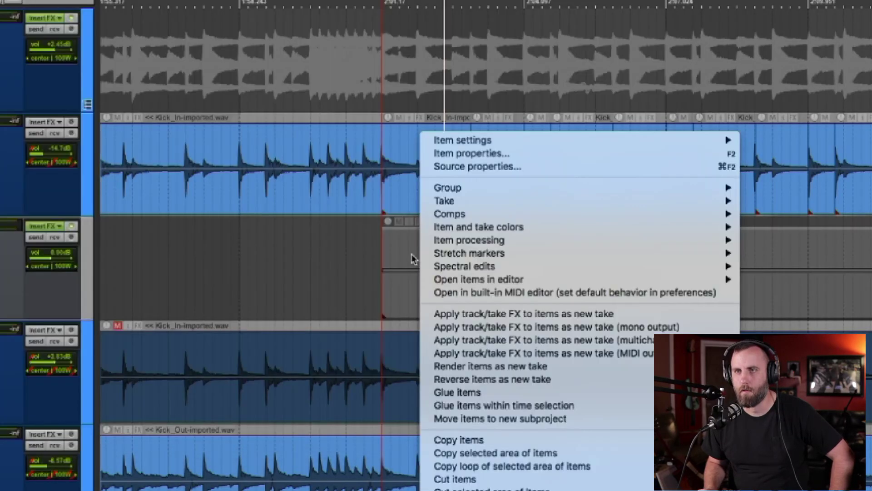
pyautogui.click(412, 258)
pyautogui.doubleClick(412, 258)
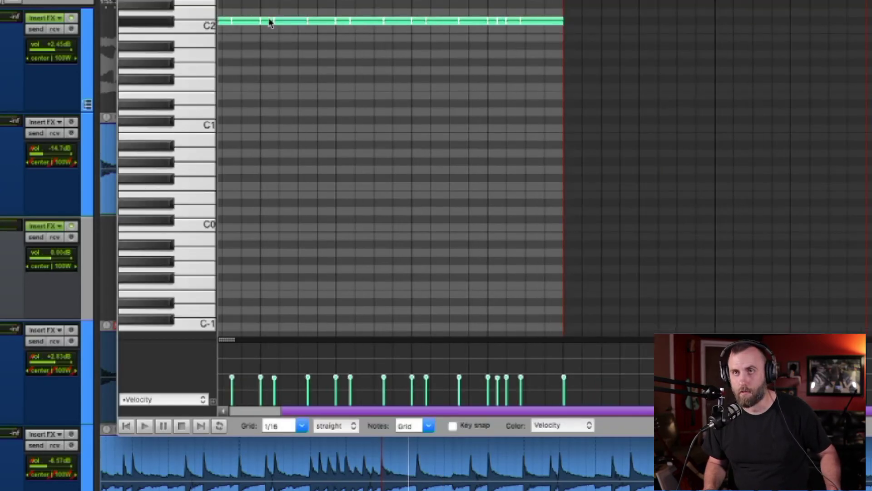
# Step: Set the pitch of all selected kick trigger notes to 24 C1, then reopen the EZdrummer 2 window
pyautogui.rightClick(269, 19)
pyautogui.moveTo(327, 315)
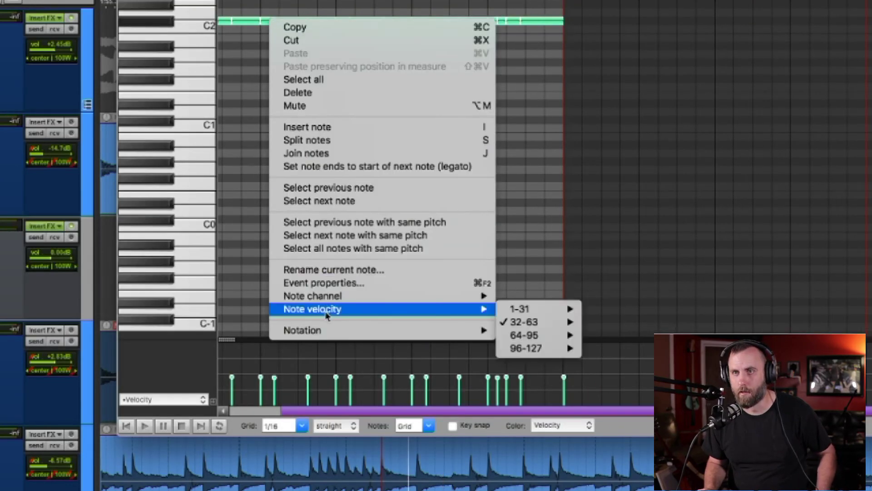
pyautogui.click(329, 284)
pyautogui.click(251, 56)
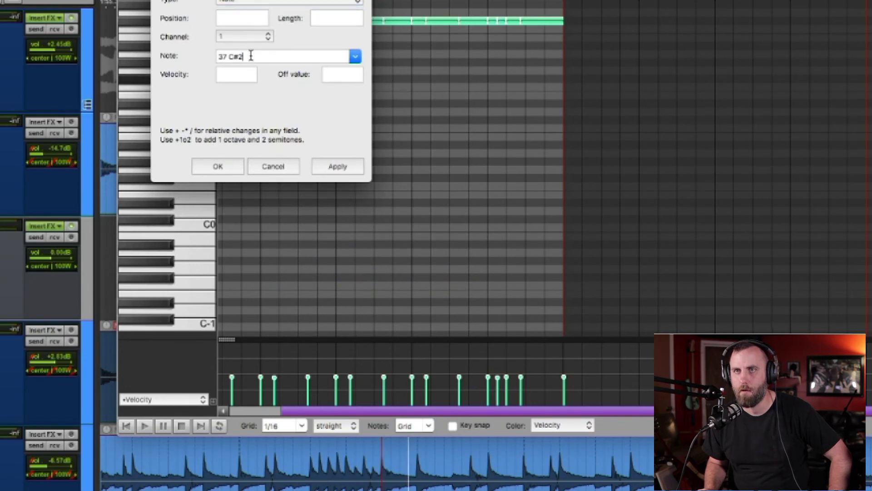
pyautogui.click(355, 57)
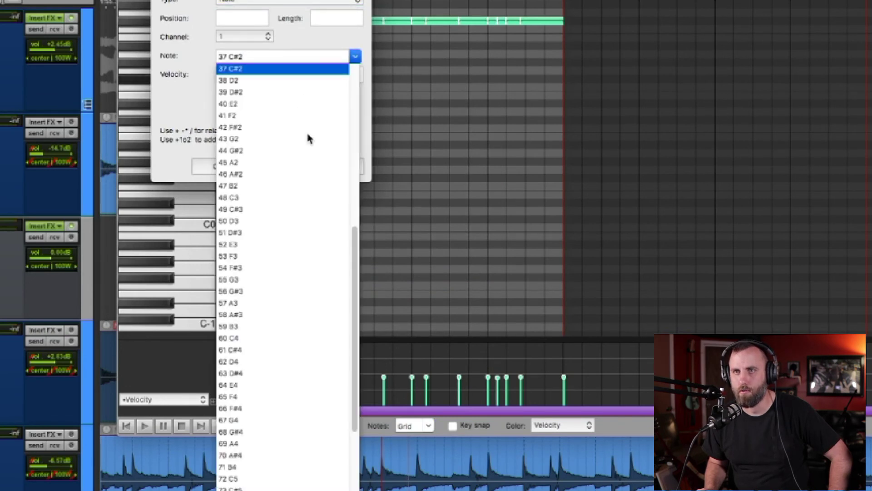
pyautogui.moveTo(355, 279); pyautogui.dragTo(353, 183)
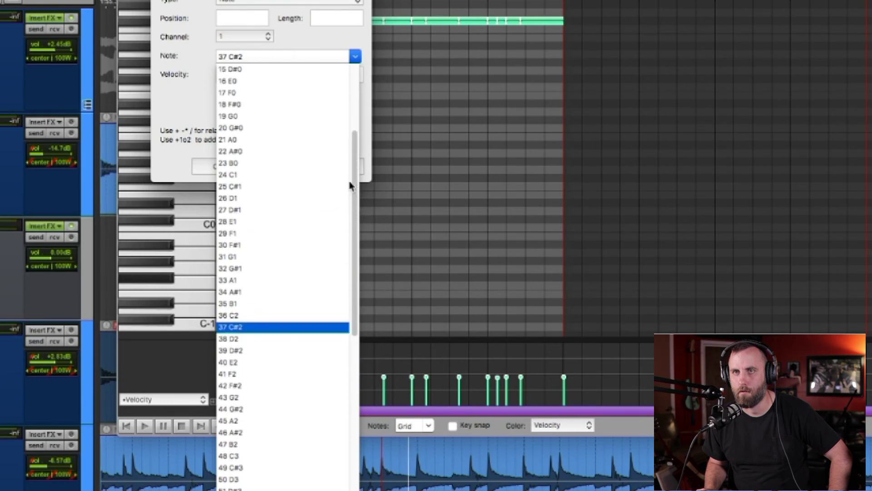
pyautogui.click(229, 176)
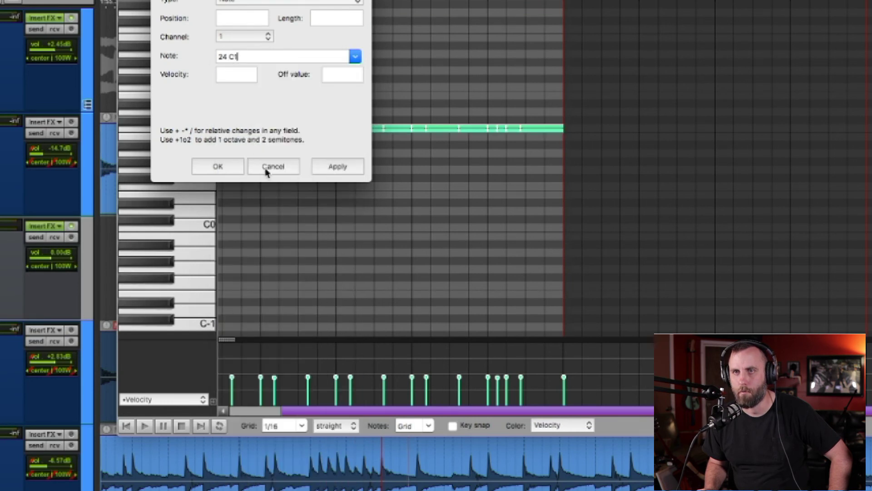
pyautogui.click(218, 166)
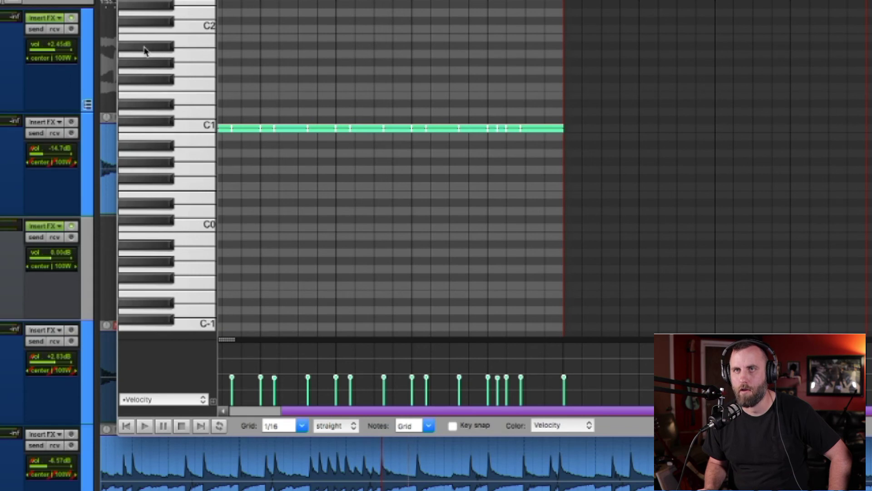
pyautogui.press('Escape')
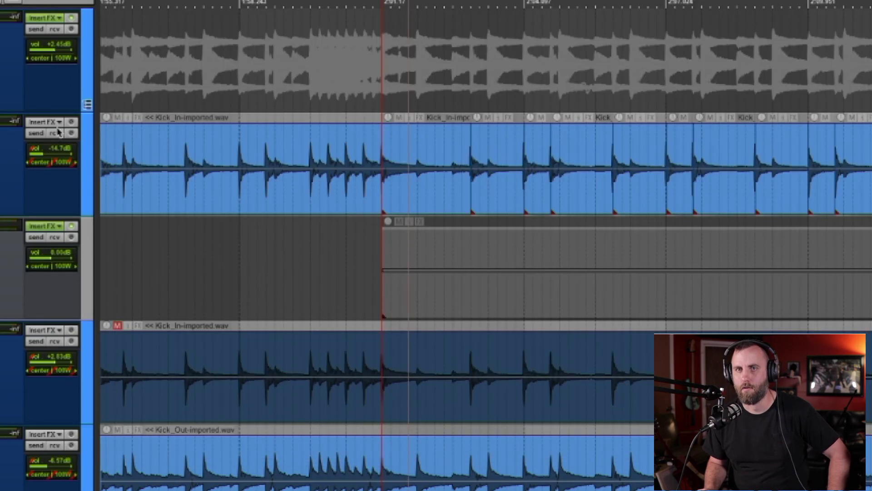
pyautogui.click(44, 227)
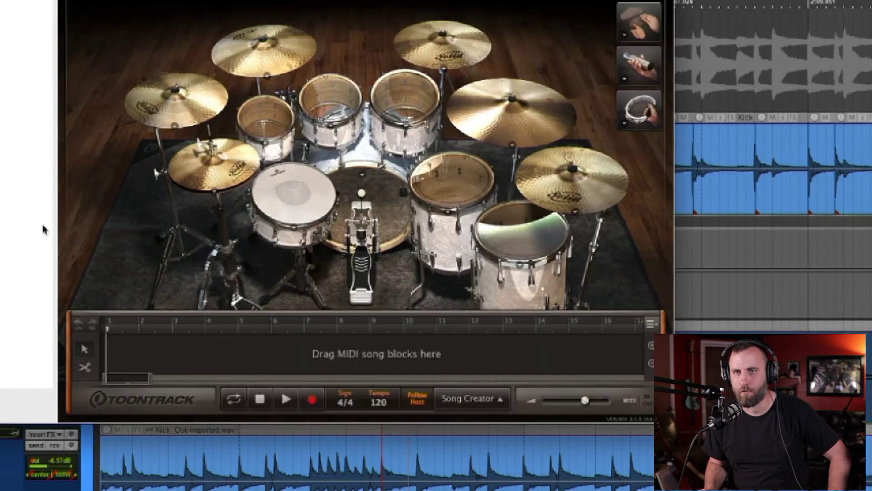
# Step: Freeze track 3 to mono audio, creating the freeze 01 kick item
pyautogui.rightClick(44, 241)
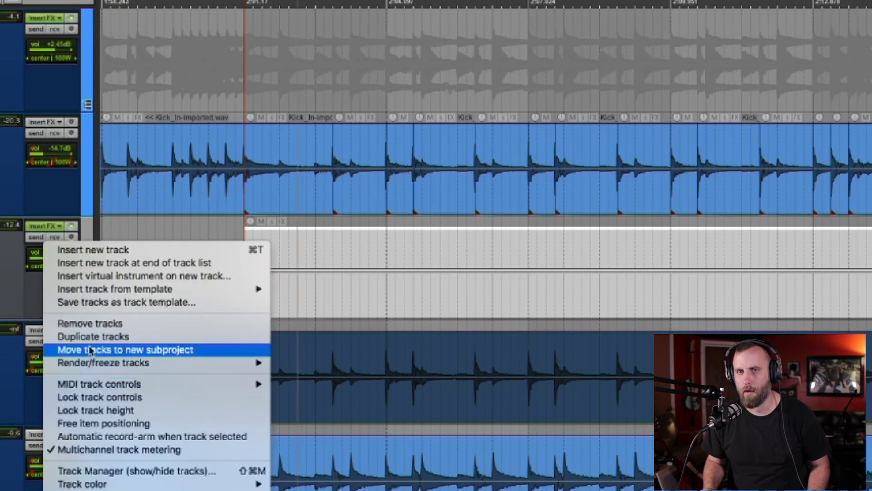
pyautogui.moveTo(96, 366)
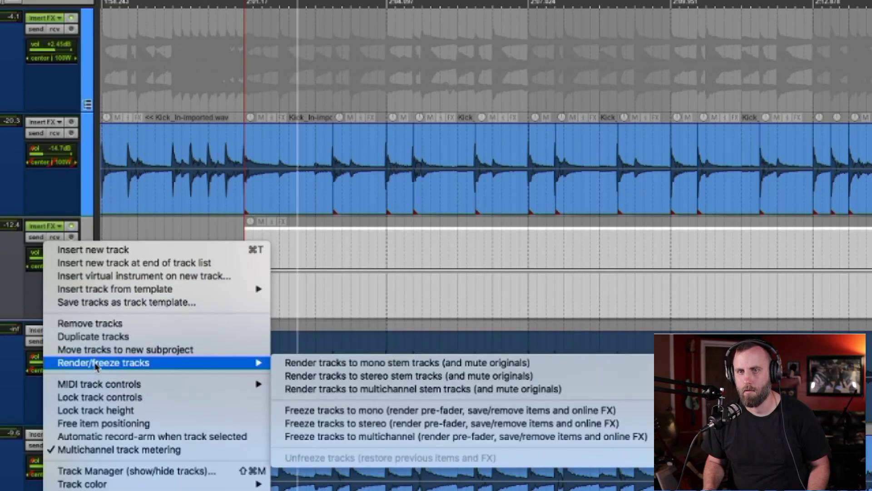
pyautogui.click(334, 410)
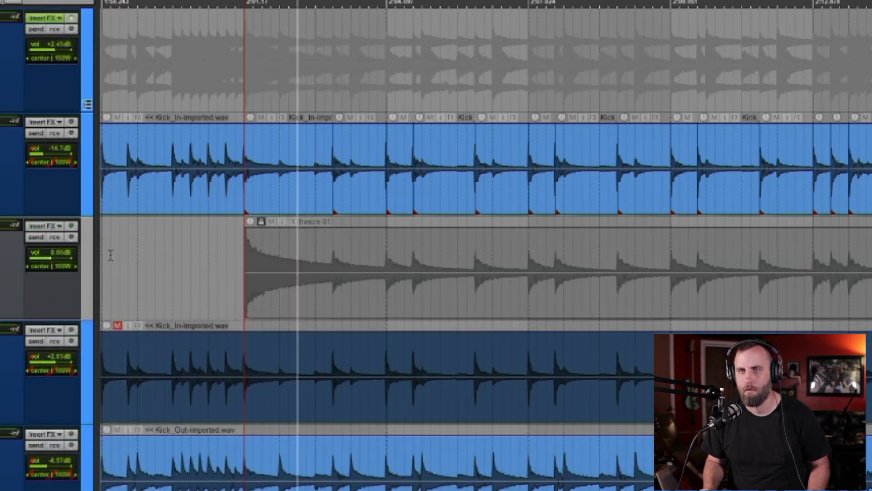
# Step: Play back from before the bridge to hear the frozen kick, then stop
pyautogui.click(218, 7)
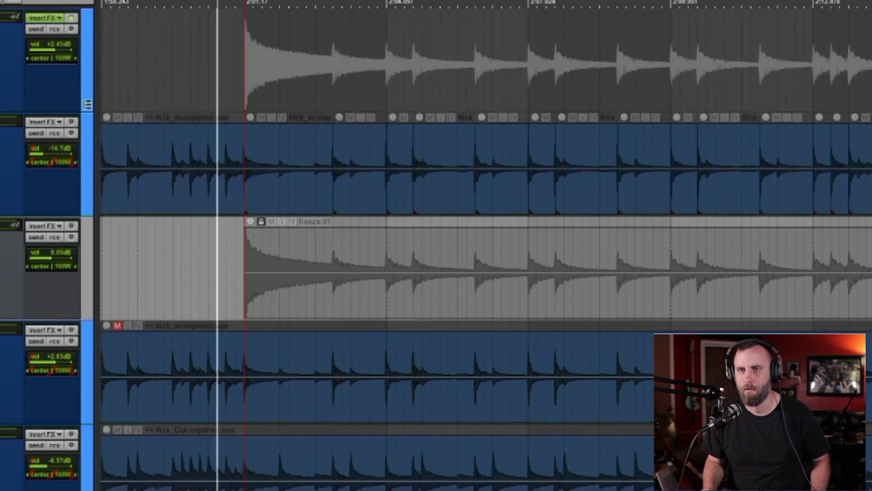
pyautogui.press('space')
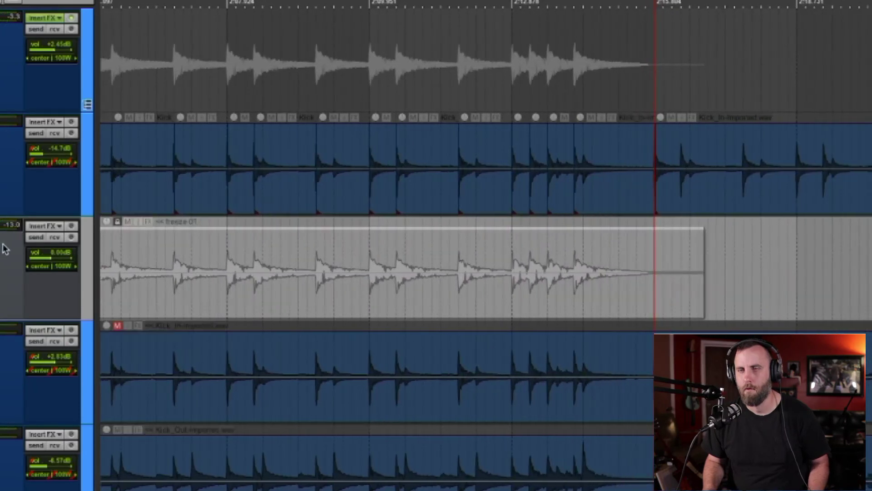
pyautogui.press('space')
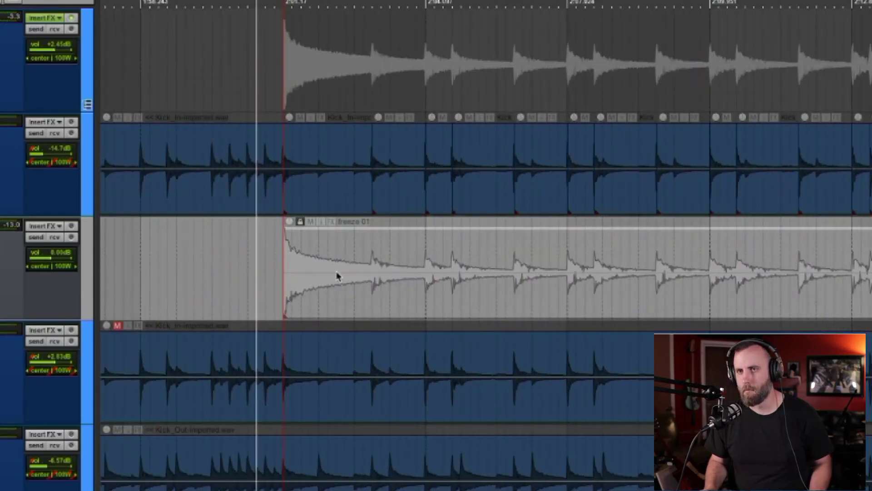